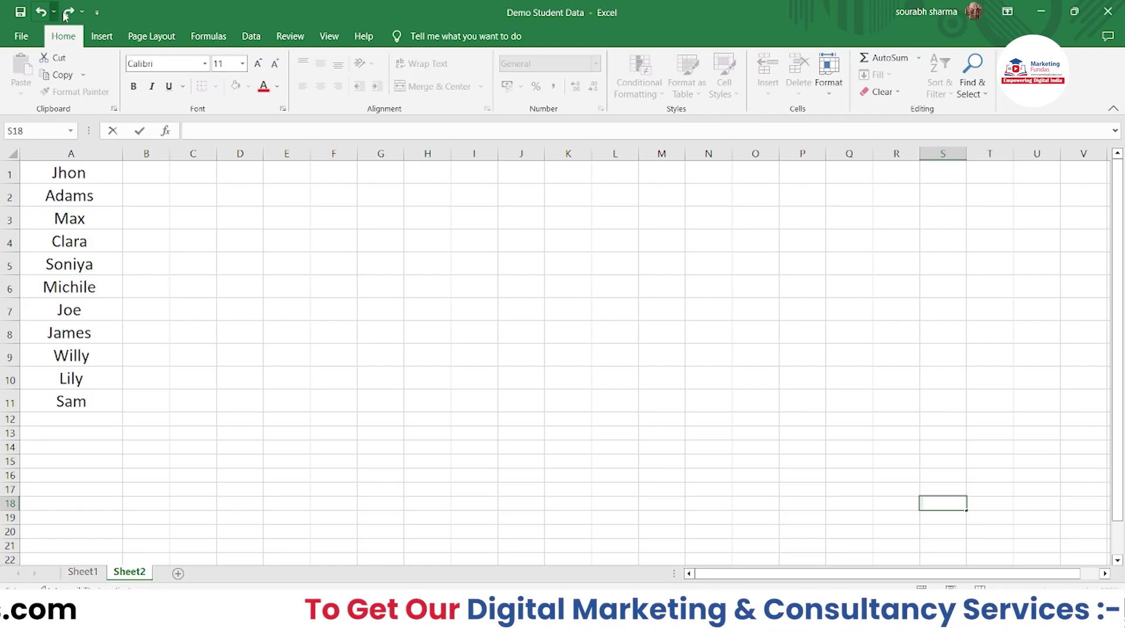
- Select cell A3 and set the Symbol dialog font to Calibri
{"action": "left_click", "coordinate": [101, 37]}
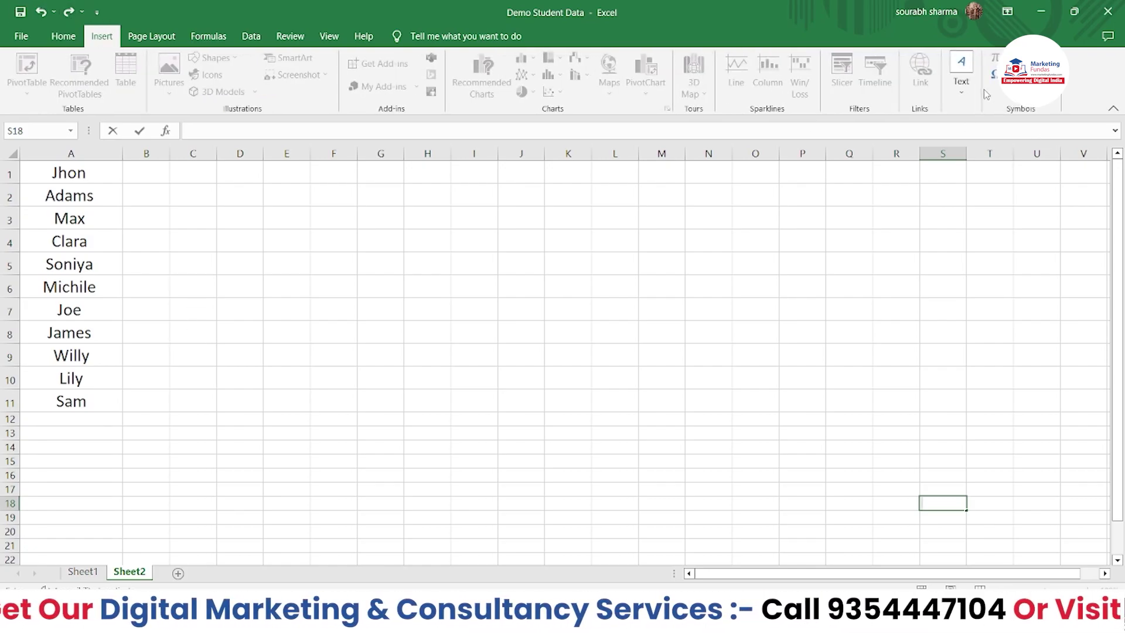
{"action": "left_click", "coordinate": [44, 223]}
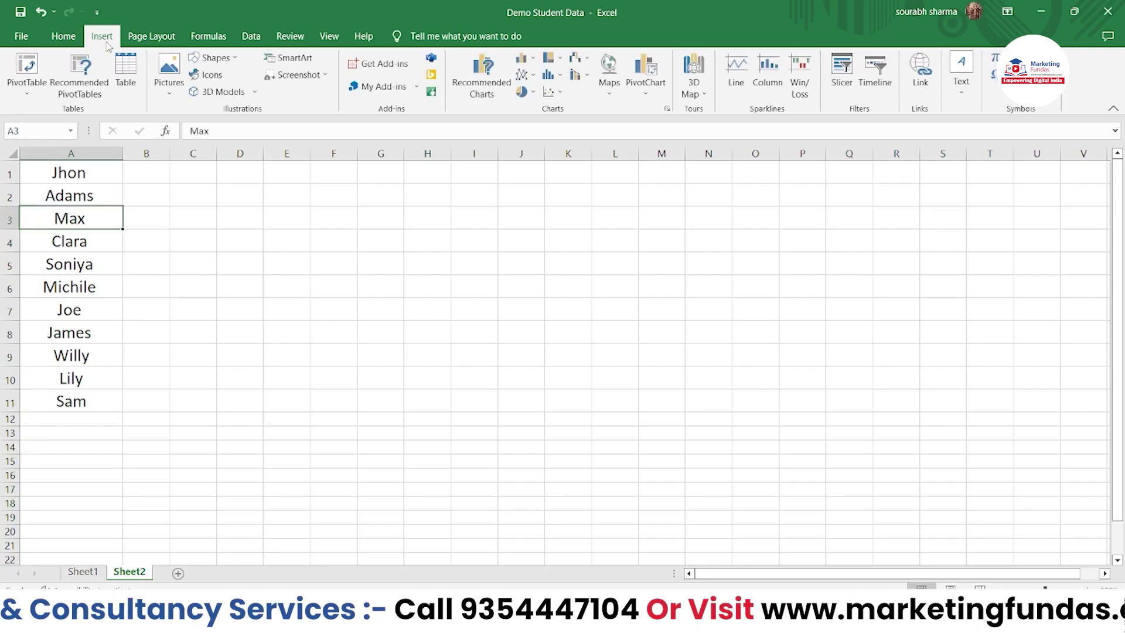
{"action": "left_click", "coordinate": [992, 75]}
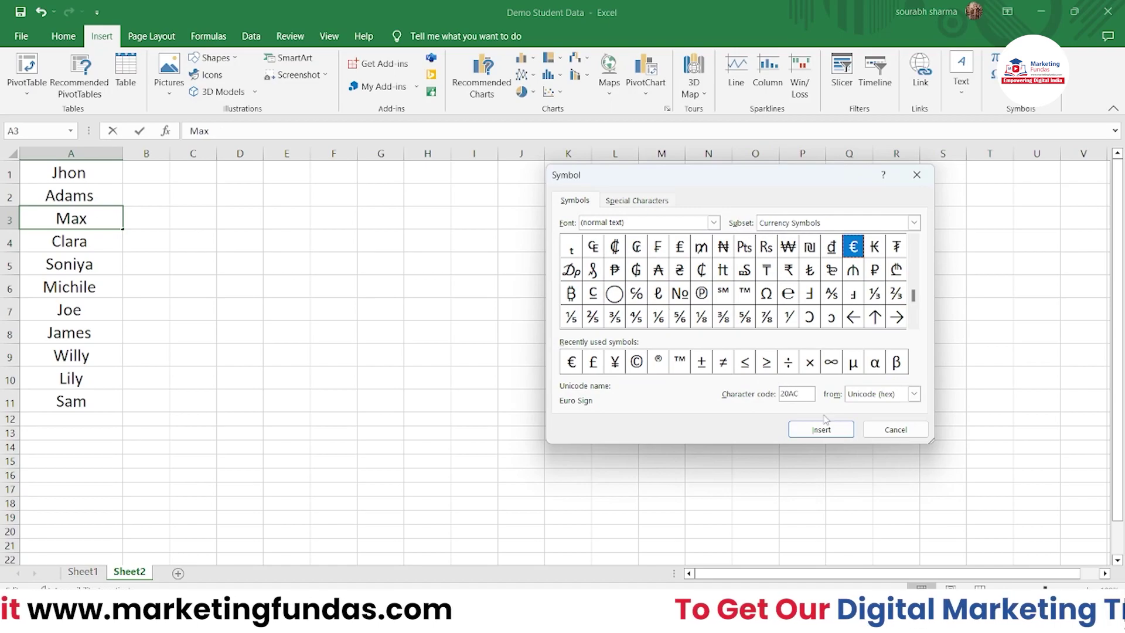
{"action": "left_click", "coordinate": [694, 227]}
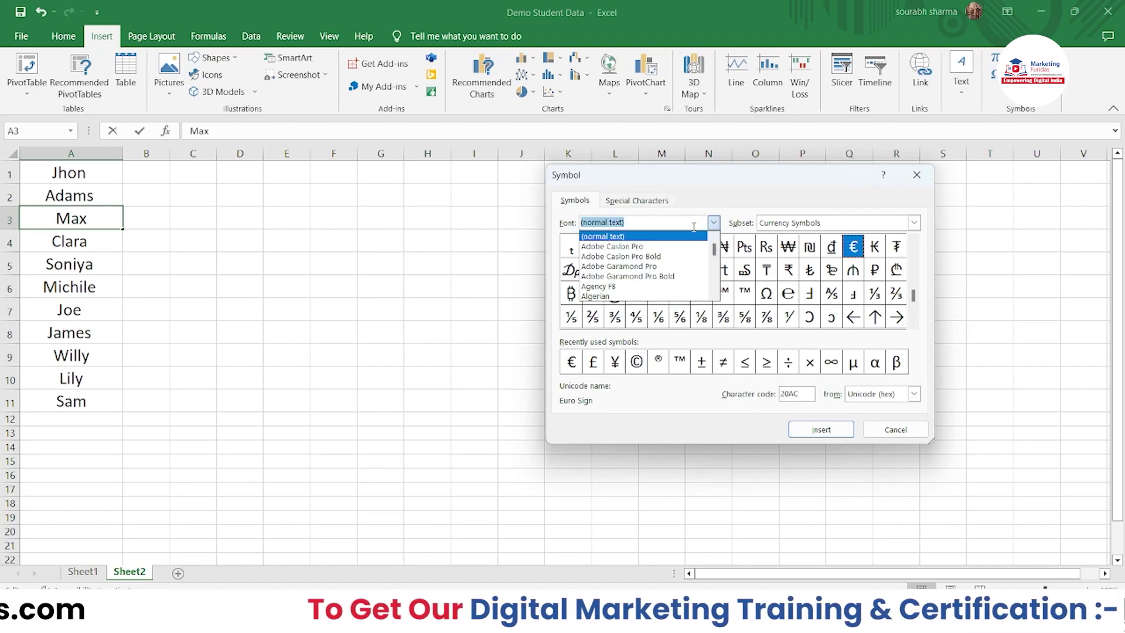
{"action": "type", "text": "ca"}
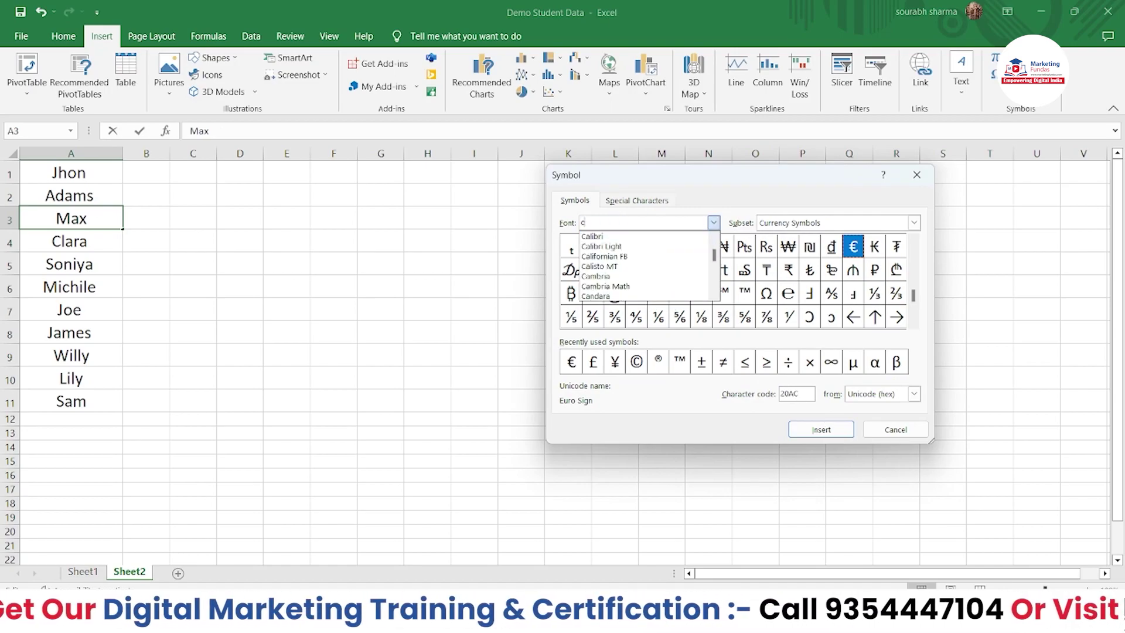
{"action": "left_click", "coordinate": [592, 236]}
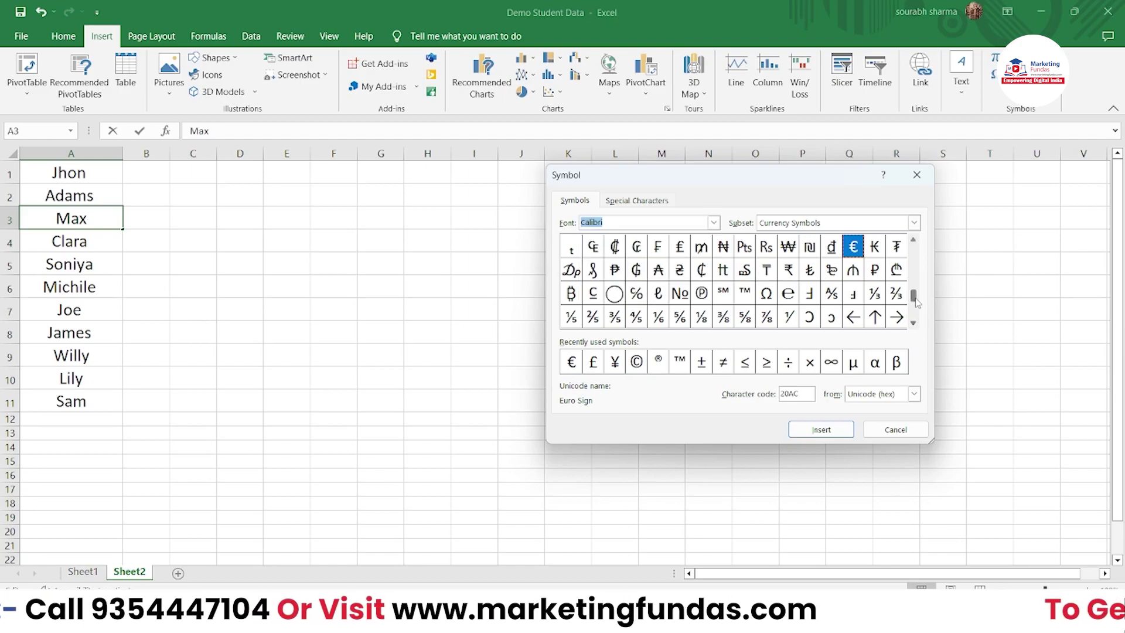
- Insert the Black Circle (25CF) from Geometric Shapes after Max in A3
{"action": "mouse_move", "coordinate": [912, 300]}
{"action": "left_mouse_down"}
{"action": "mouse_move", "coordinate": [912, 331]}
{"action": "mouse_move", "coordinate": [912, 305]}
{"action": "left_mouse_up"}
{"action": "left_click", "coordinate": [913, 239]}
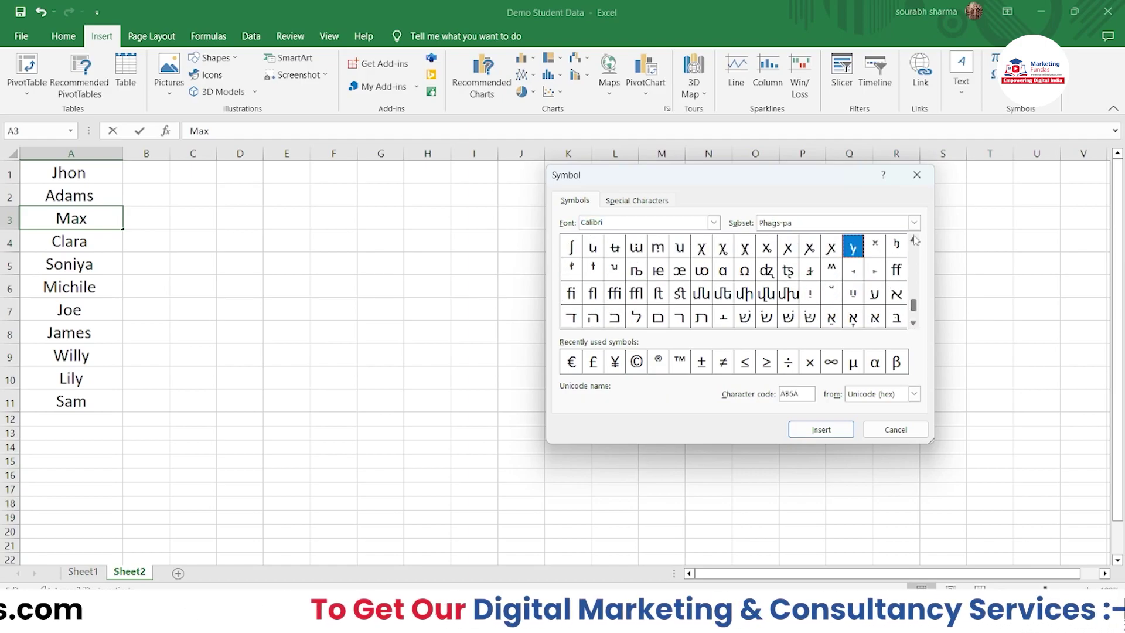
{"action": "left_click_drag", "start_coordinate": [915, 240], "coordinate": [915, 240]}
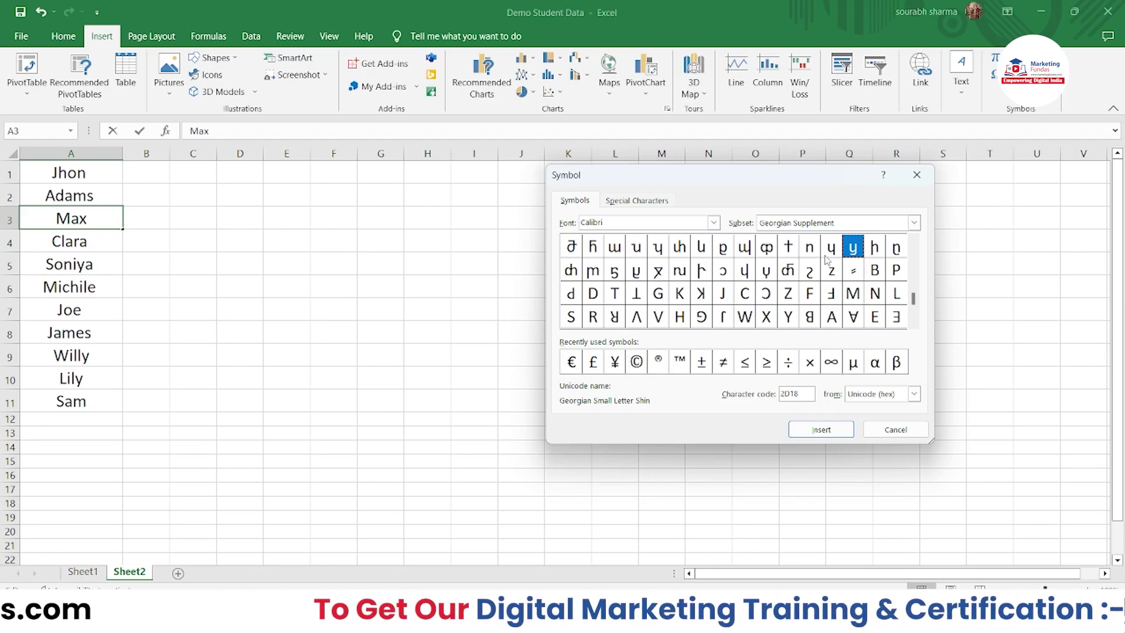
{"action": "left_click", "coordinate": [912, 240]}
{"action": "left_click", "coordinate": [913, 240]}
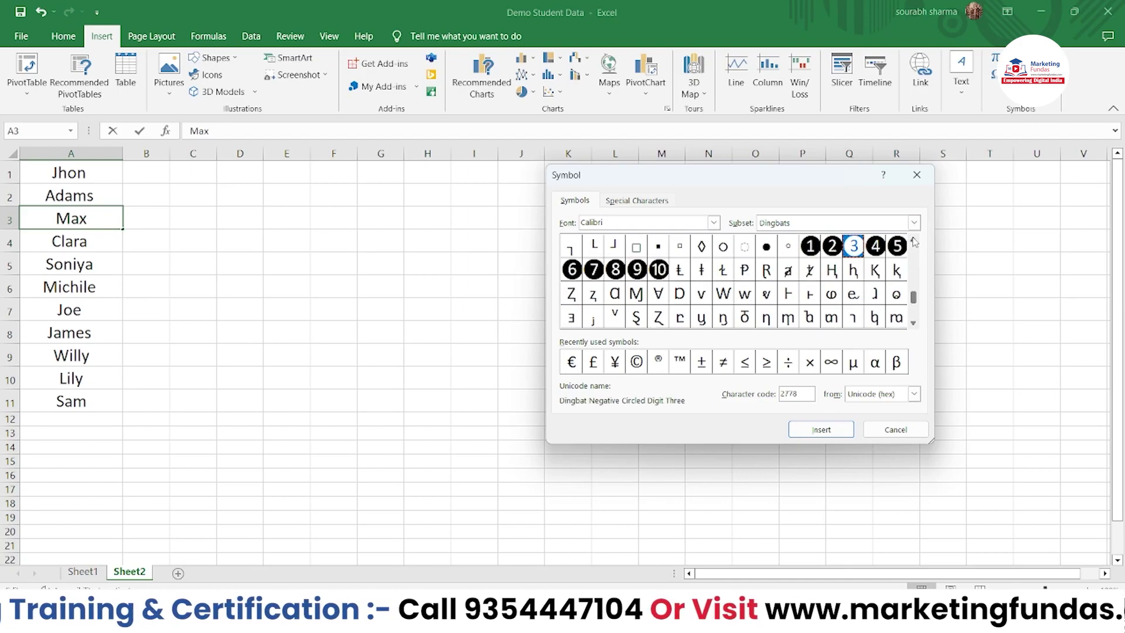
{"action": "left_click", "coordinate": [767, 250]}
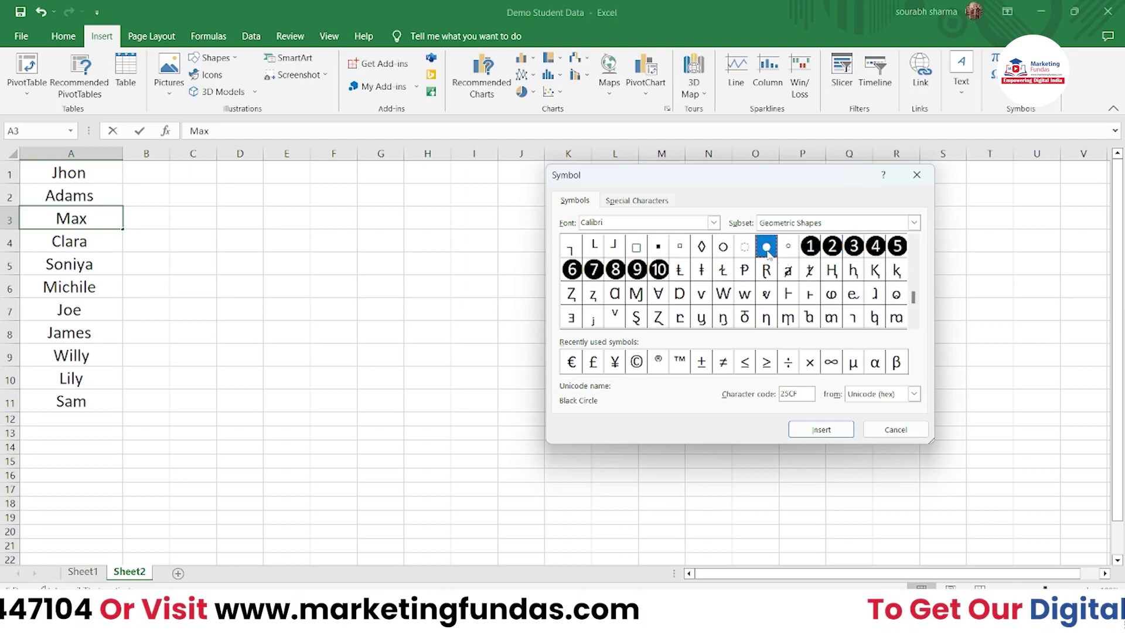
{"action": "left_click", "coordinate": [820, 430]}
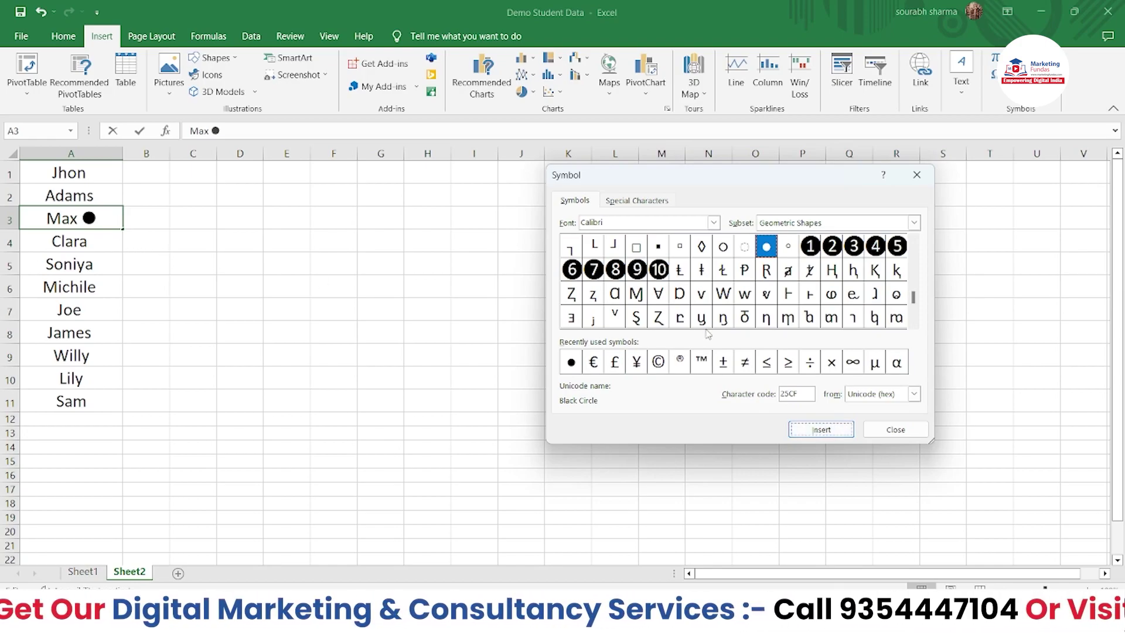
{"action": "double_click", "coordinate": [912, 240]}
{"action": "scroll", "coordinate": [912, 240], "scroll_direction": "up", "scroll_amount": 15}
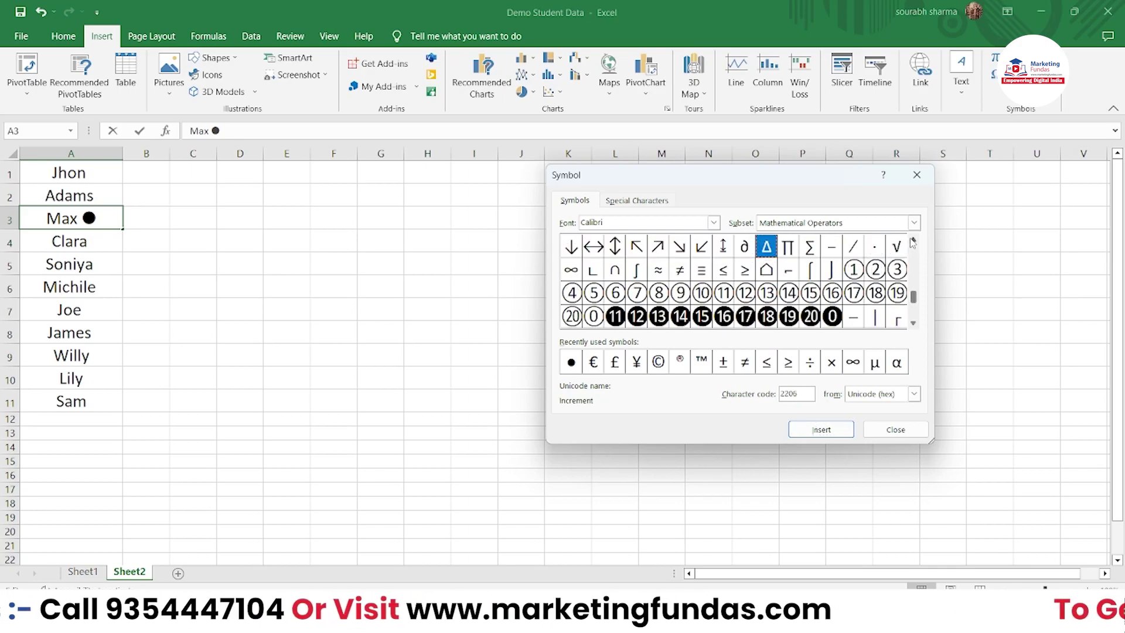
{"action": "scroll", "coordinate": [911, 243], "scroll_direction": "up", "scroll_amount": 3}
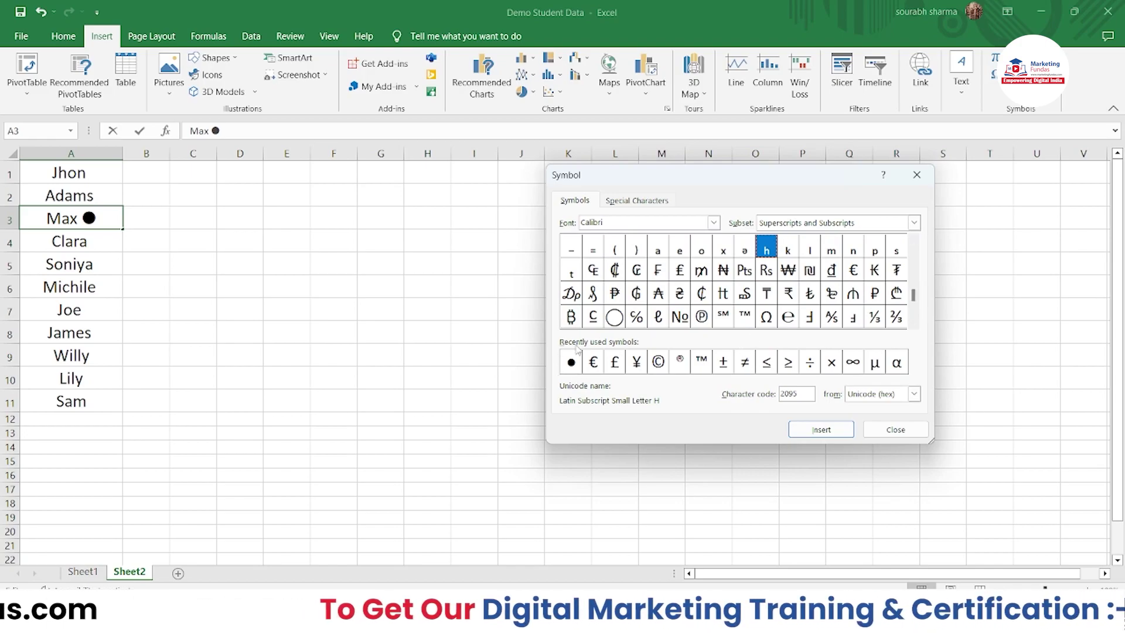
- Move the black circle from after Max to before it, so A3 reads ●Max
{"action": "left_click", "coordinate": [907, 432]}
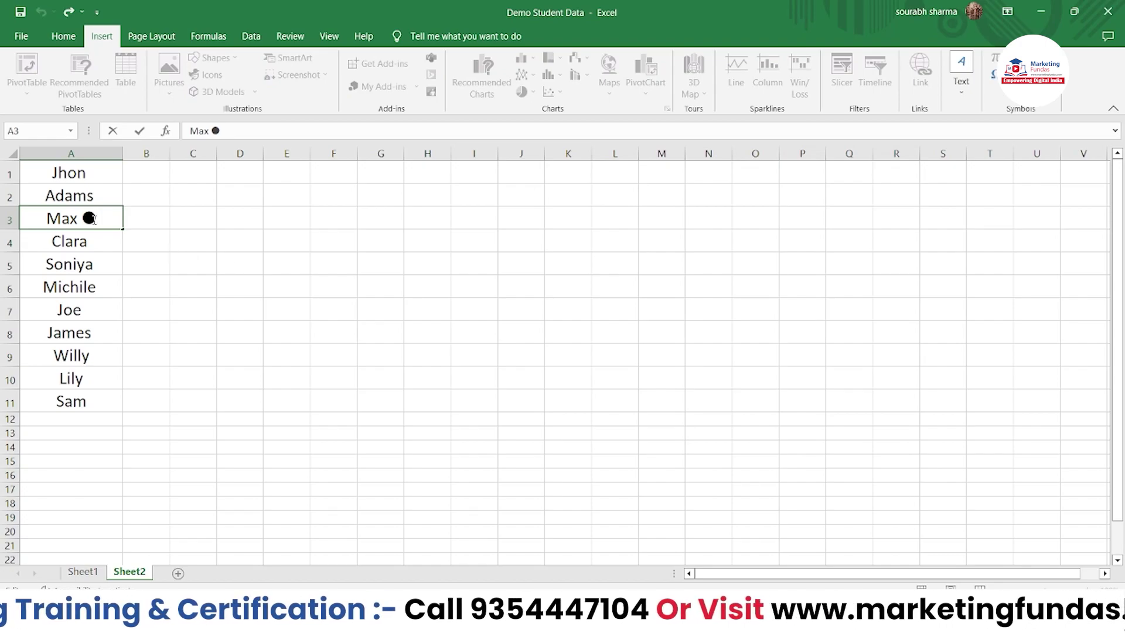
{"action": "double_click", "coordinate": [88, 218]}
{"action": "key", "text": "ctrl+c"}
{"action": "key", "text": "BackSpace"}
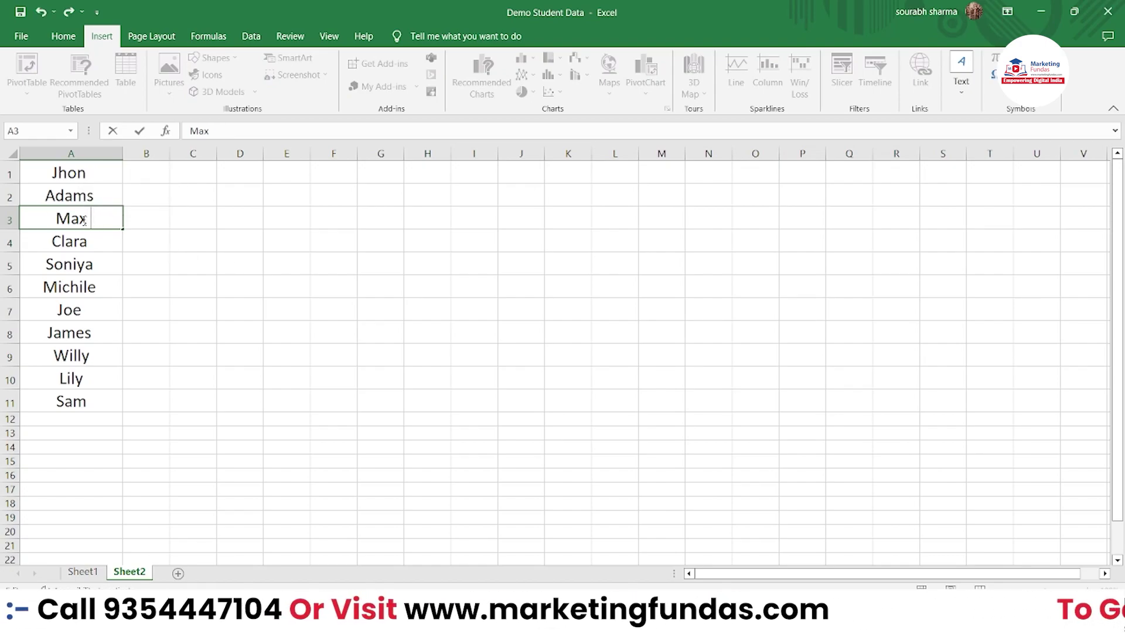
{"action": "left_click", "coordinate": [51, 219]}
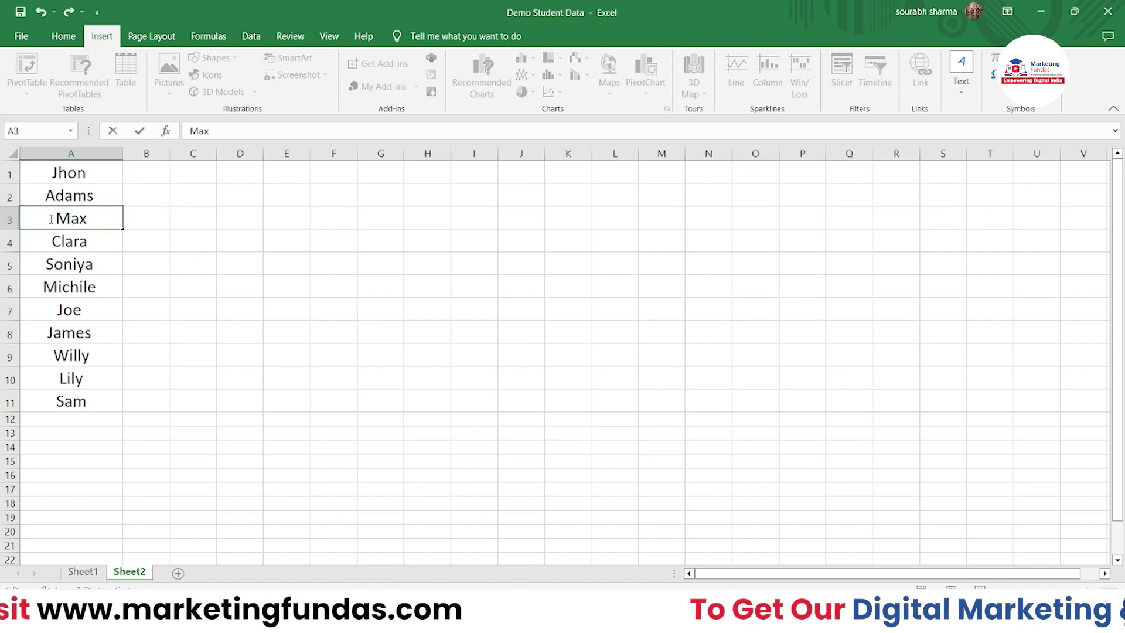
{"action": "key", "text": "ctrl+v"}
{"action": "left_click", "coordinate": [210, 284]}
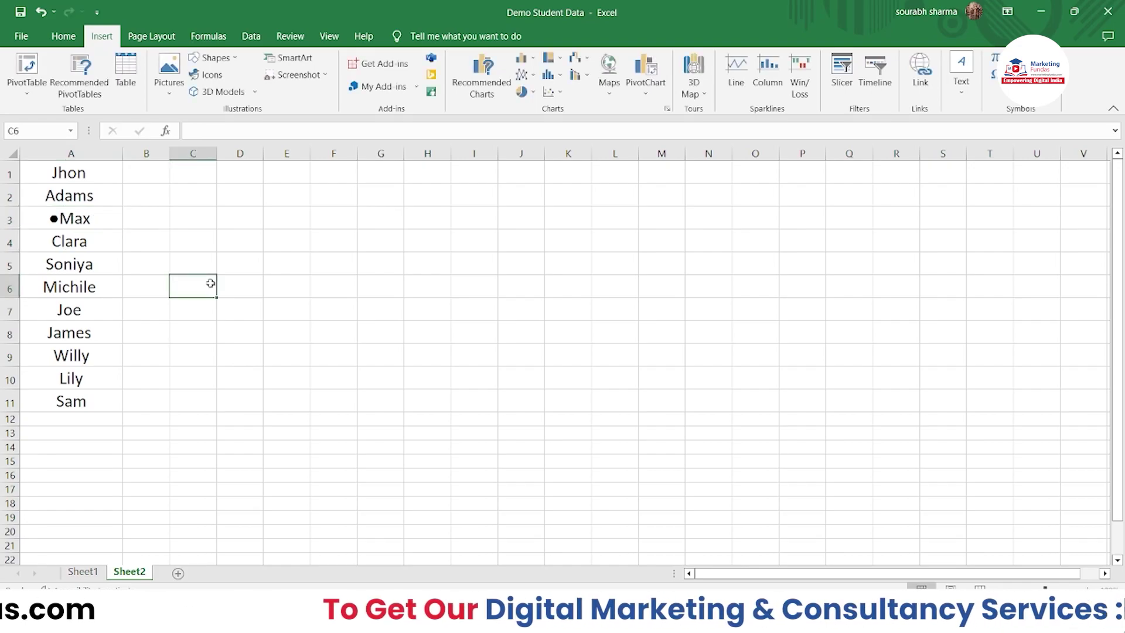
- Shrink the bullet in A3 by three font-size steps
{"action": "left_click", "coordinate": [63, 36]}
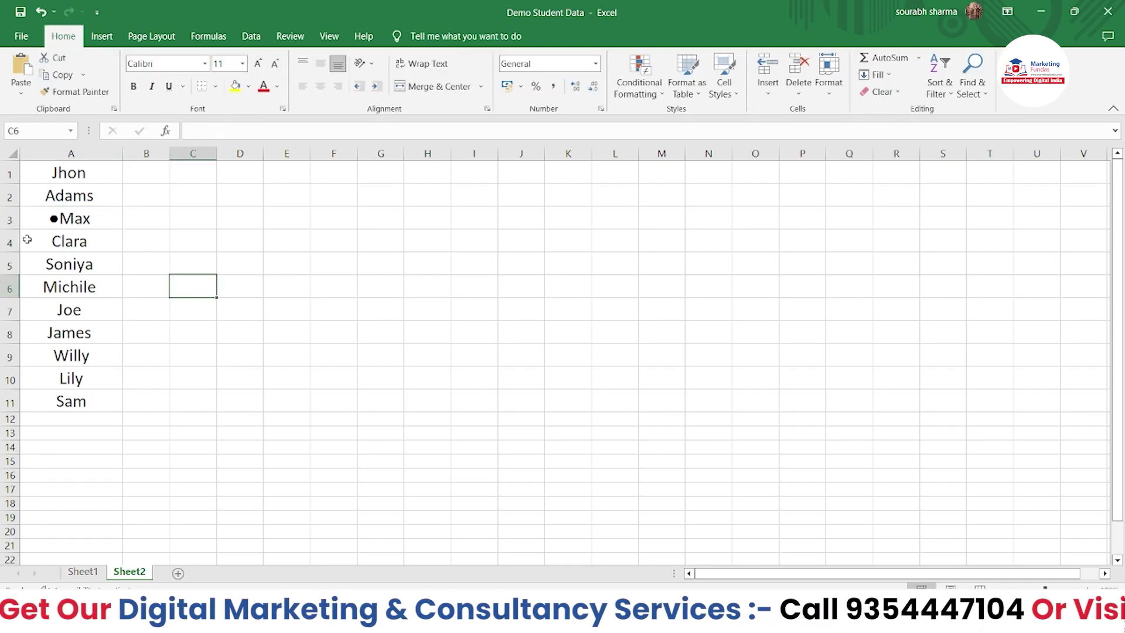
{"action": "left_click", "coordinate": [44, 225]}
{"action": "double_click", "coordinate": [52, 219]}
{"action": "left_click_drag", "start_coordinate": [50, 218], "coordinate": [62, 218]}
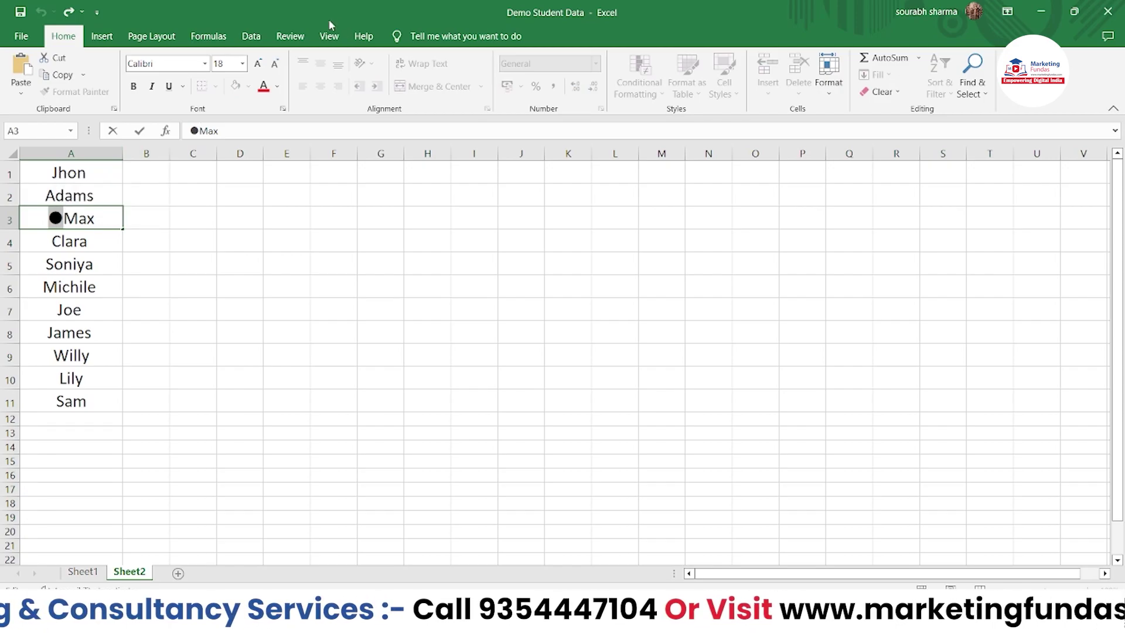
{"action": "left_click", "coordinate": [274, 64]}
{"action": "left_click", "coordinate": [274, 63]}
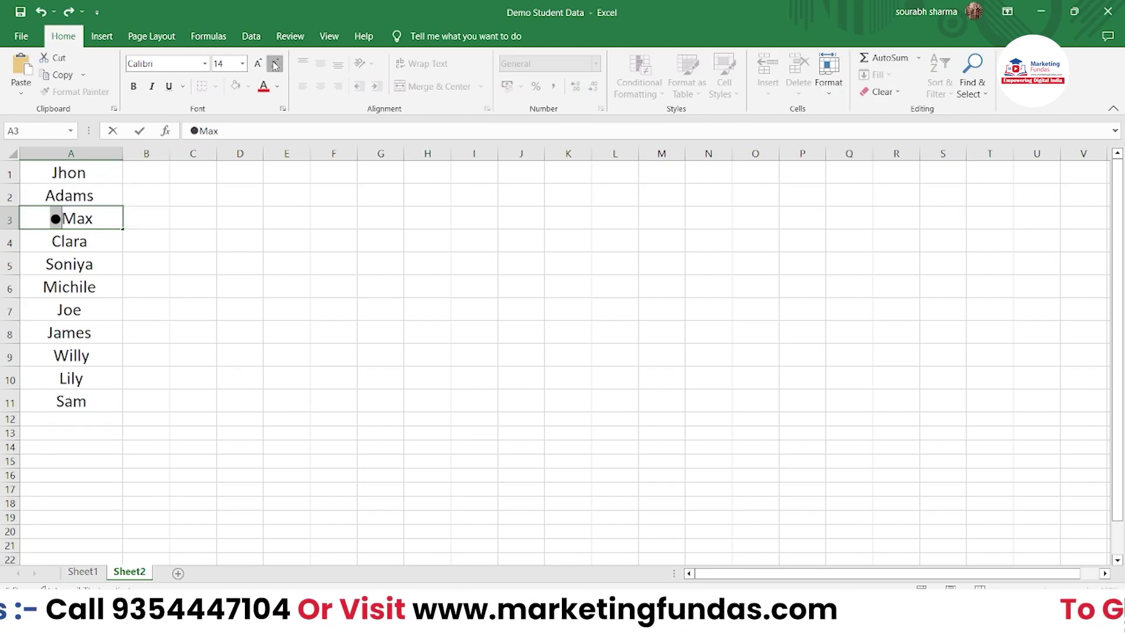
{"action": "left_click", "coordinate": [273, 64]}
{"action": "key", "text": "ctrl+Return"}
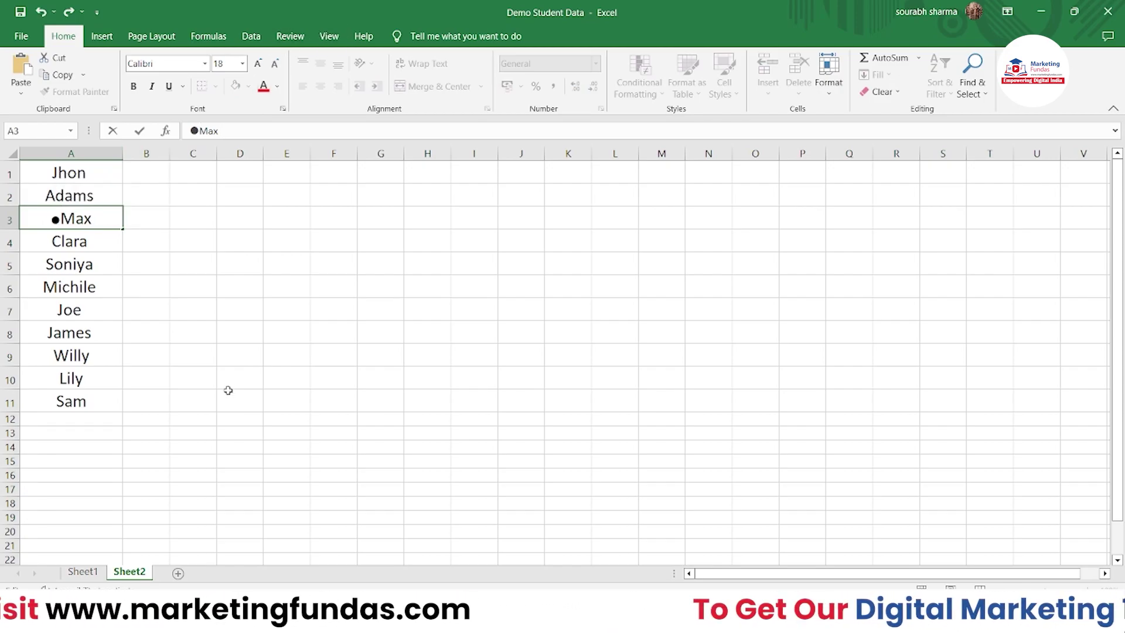
- Undo the bullet fill down to row 11 and confirm names in A4:A11 are plain
{"action": "left_click_drag", "start_coordinate": [122, 229], "coordinate": [124, 409]}
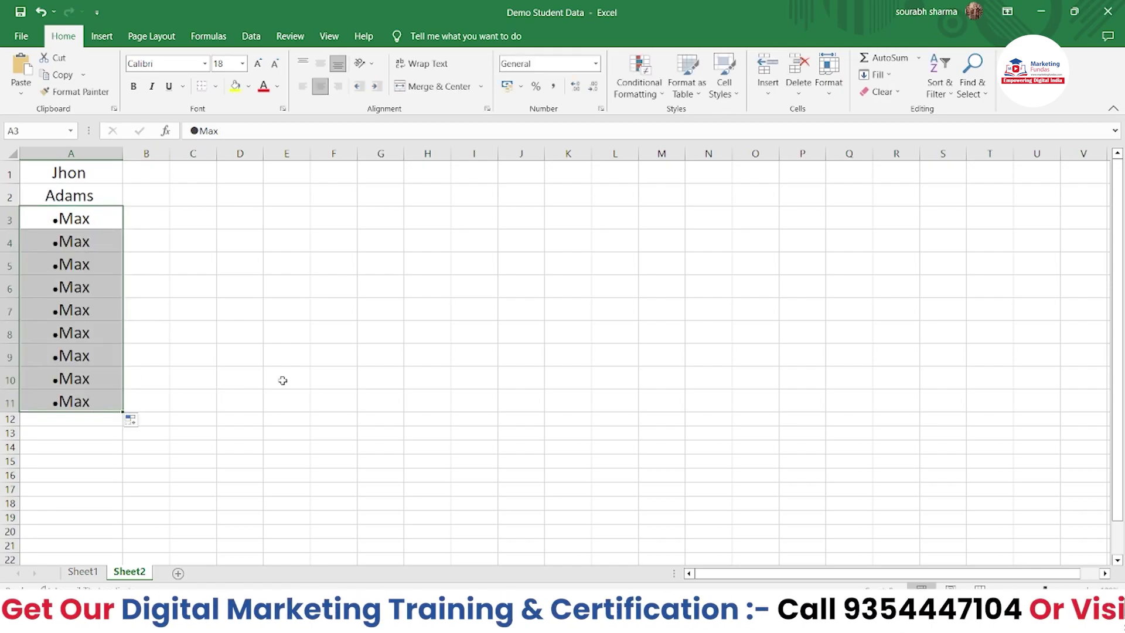
{"action": "key", "text": "ctrl+z"}
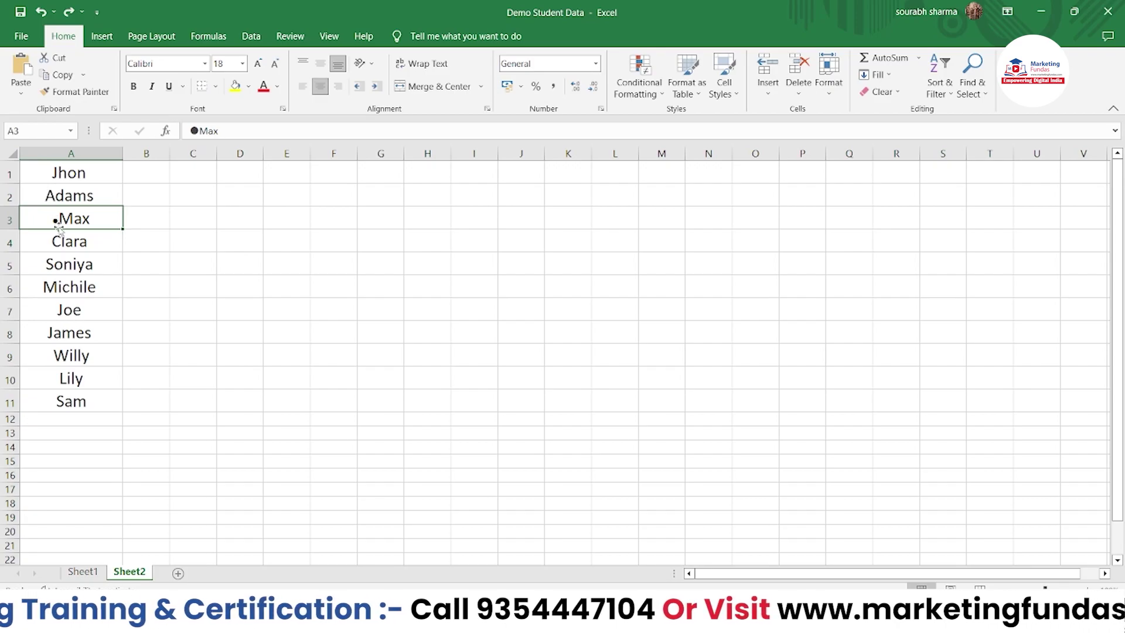
{"action": "left_click", "coordinate": [39, 241]}
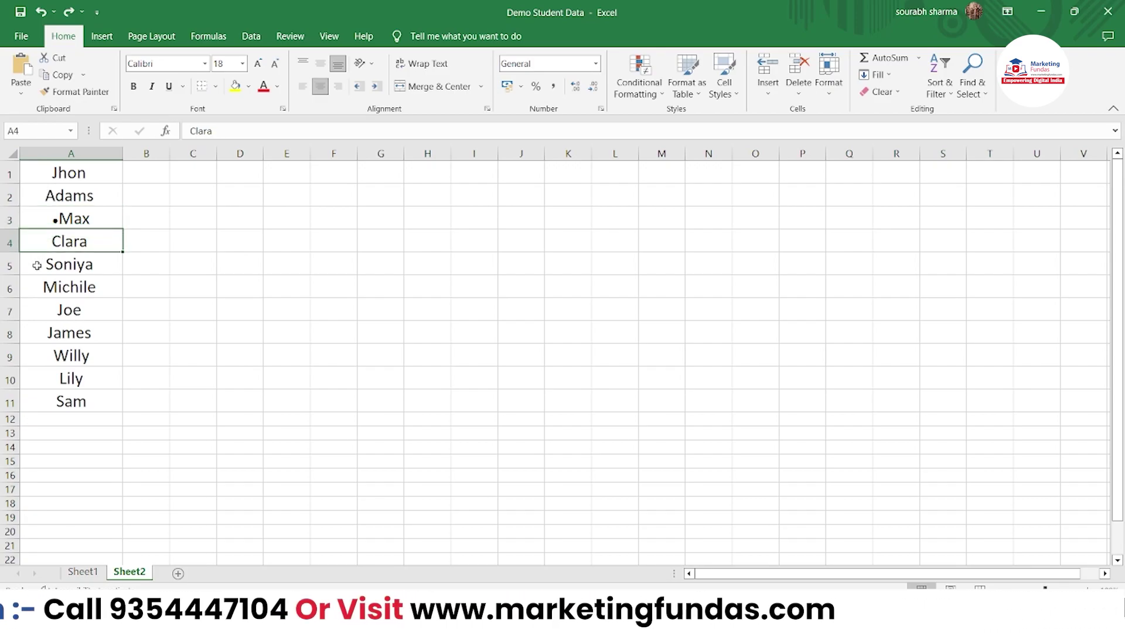
{"action": "left_click", "coordinate": [37, 265]}
{"action": "left_click", "coordinate": [39, 290]}
{"action": "left_click", "coordinate": [42, 316]}
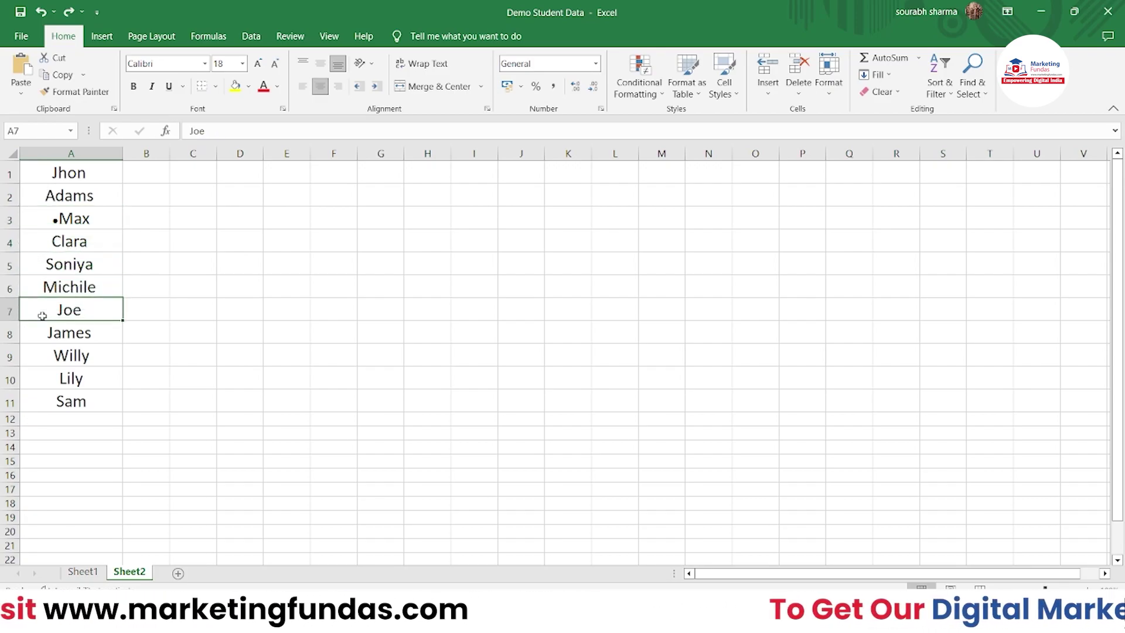
{"action": "left_click", "coordinate": [42, 336]}
{"action": "left_click", "coordinate": [46, 360]}
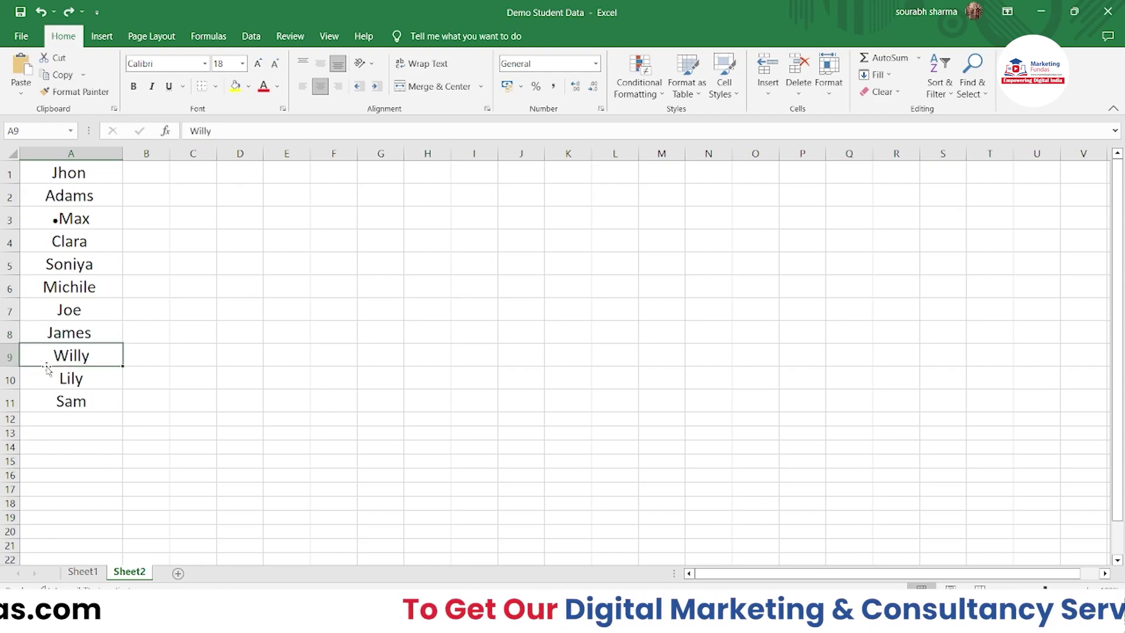
{"action": "left_click", "coordinate": [44, 378]}
{"action": "left_click", "coordinate": [45, 396]}
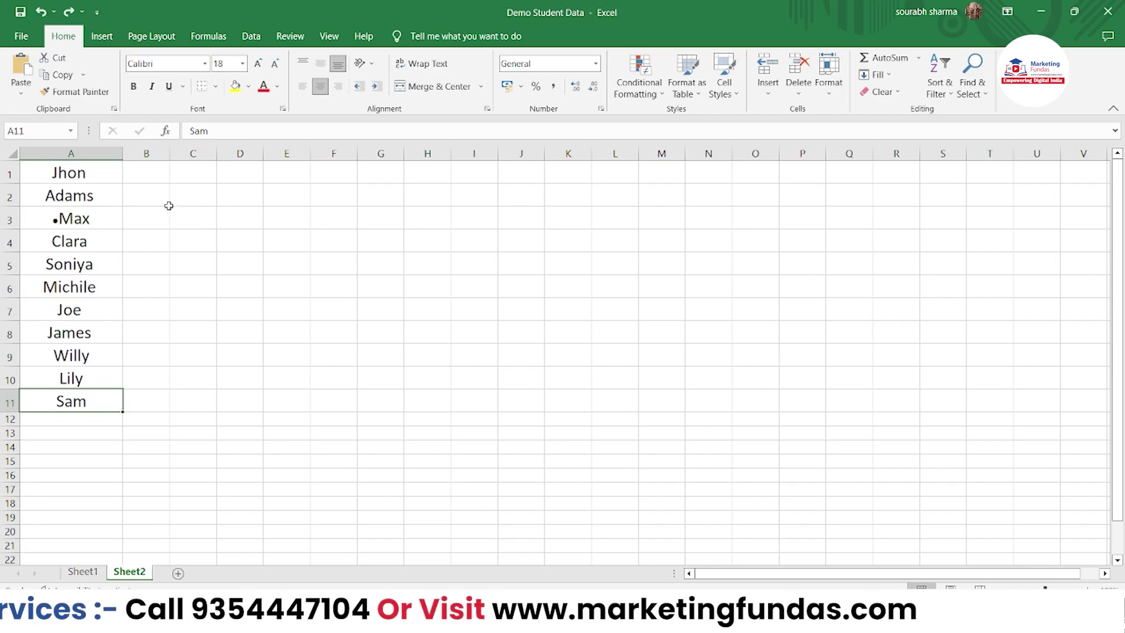
{"action": "left_click", "coordinate": [144, 193]}
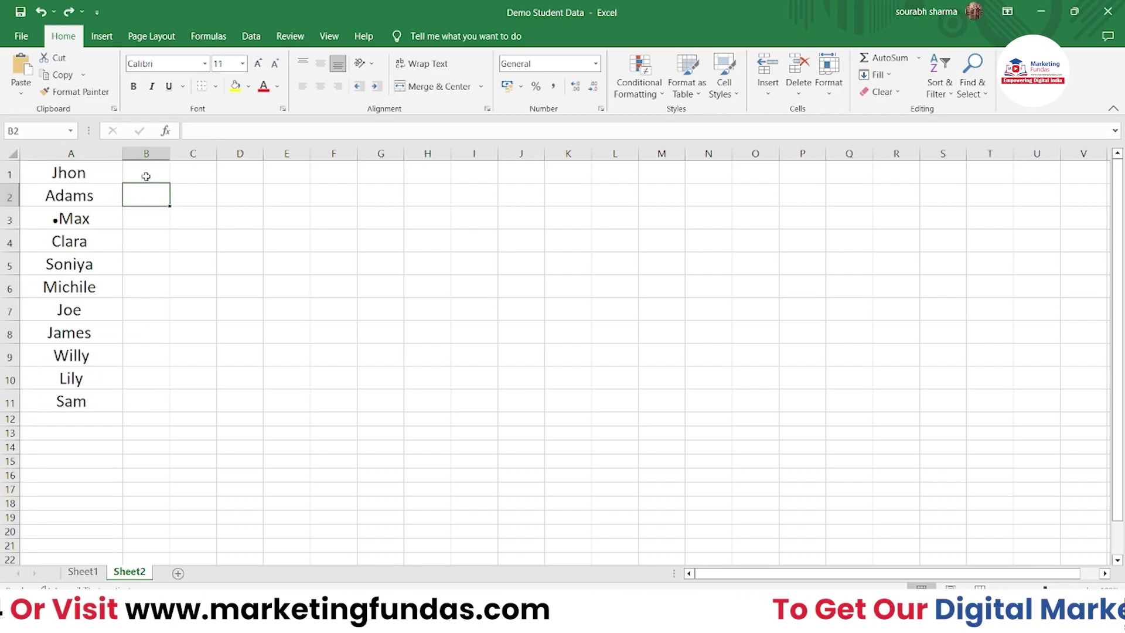
- Enter =CHAR(149) in B1 to display a bullet, then review the formula
{"action": "left_click", "coordinate": [146, 177]}
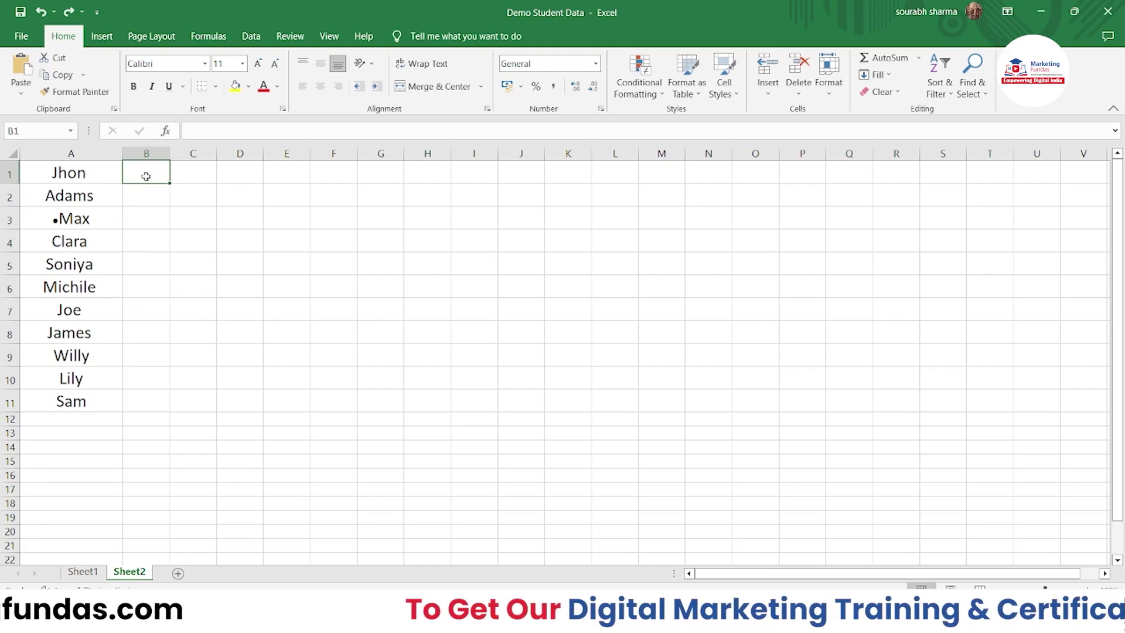
{"action": "type", "text": "="}
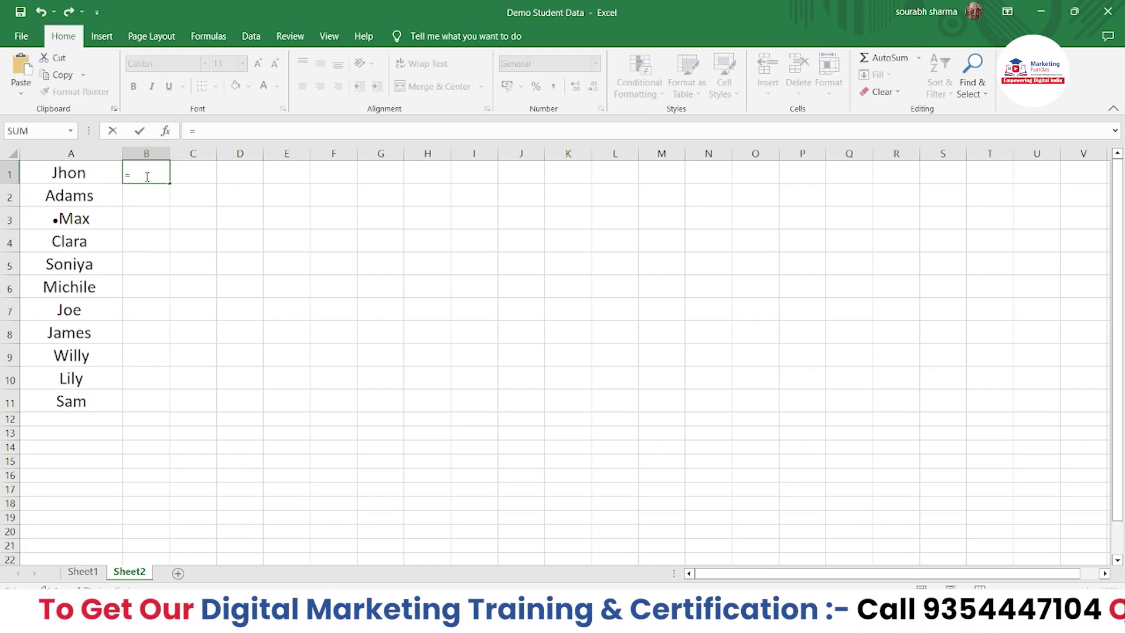
{"action": "type", "text": "cha"}
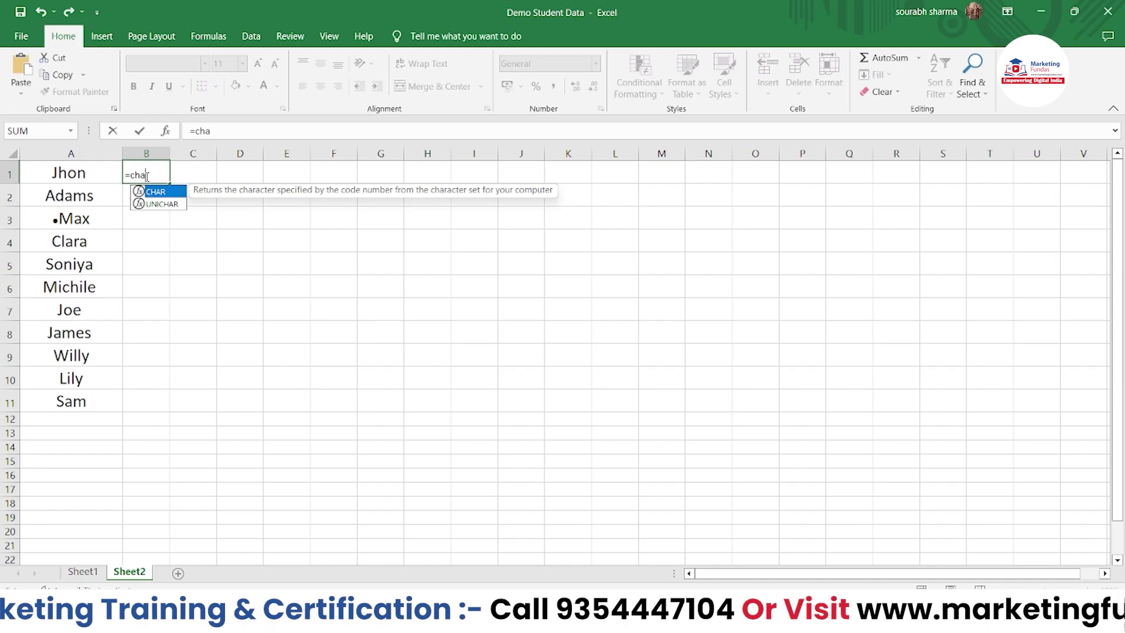
{"action": "type", "text": "r"}
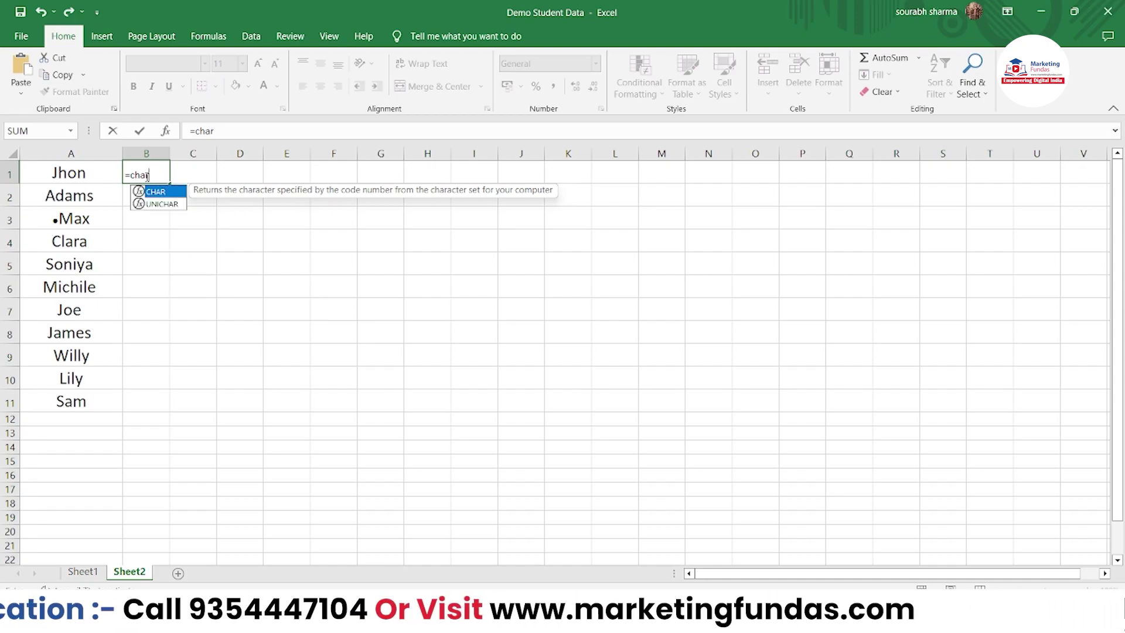
{"action": "type", "text": "(149"}
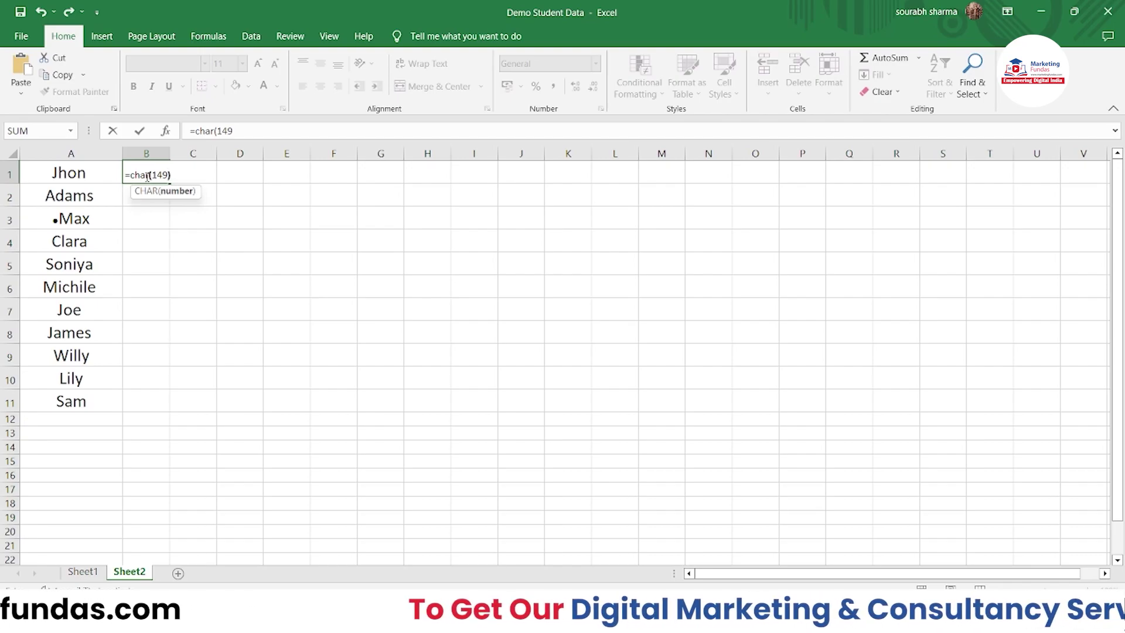
{"action": "type", "text": ")"}
{"action": "key", "text": "Return"}
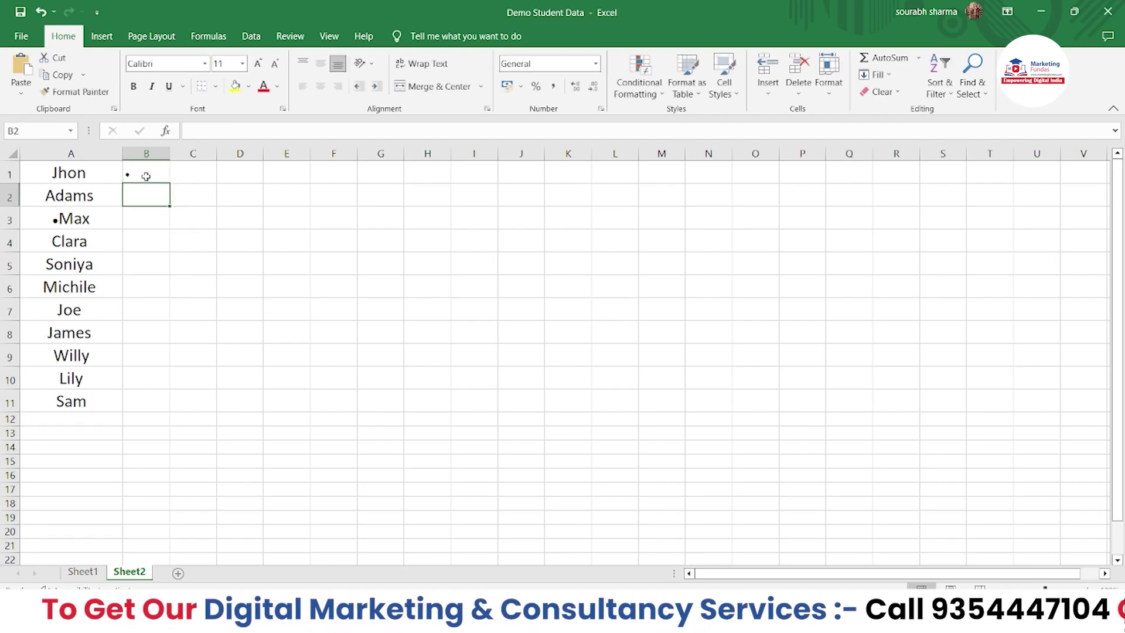
{"action": "left_click", "coordinate": [145, 176]}
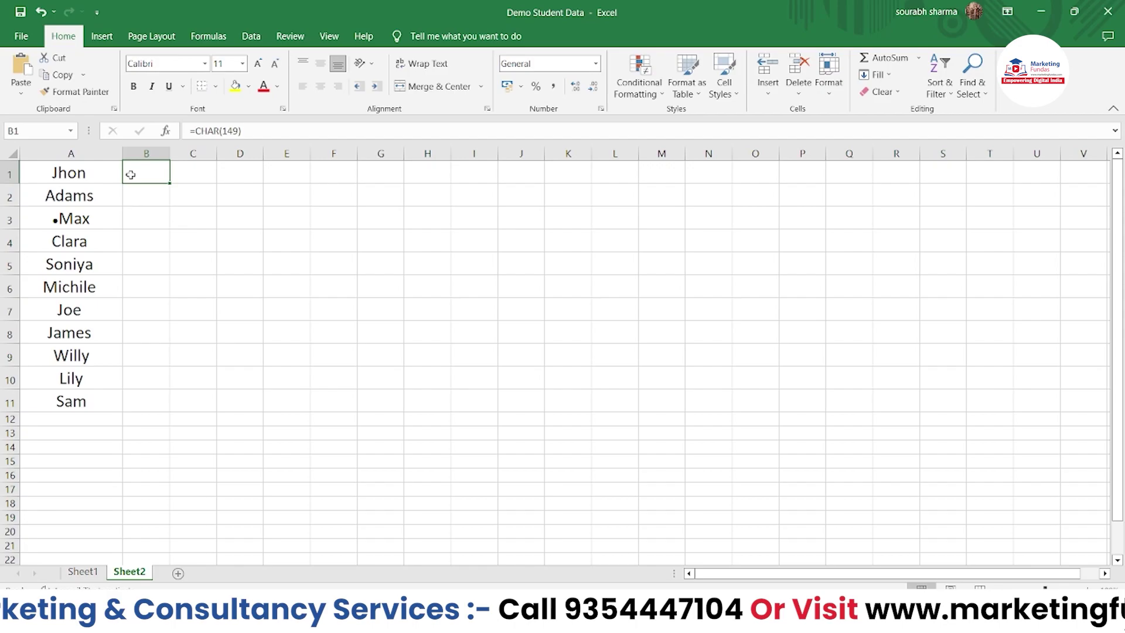
{"action": "double_click", "coordinate": [144, 174]}
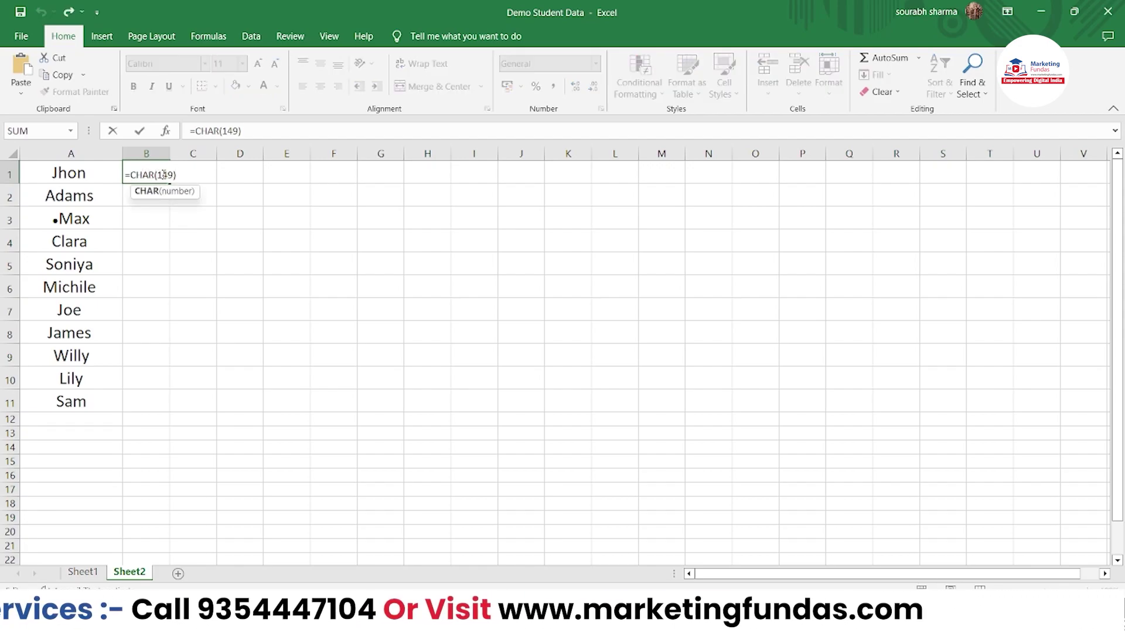
{"action": "left_click", "coordinate": [162, 229]}
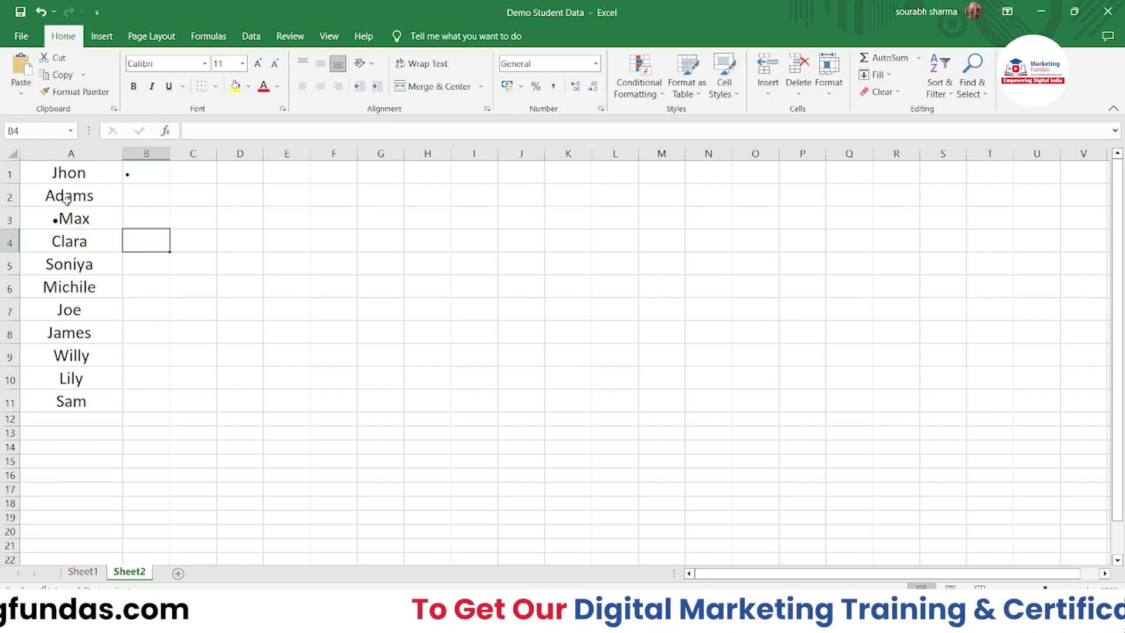
- Clear Max's bullet in A3 and change B1 to =CHAR(149)&" "&A1, showing • Jhon
{"action": "double_click", "coordinate": [58, 218]}
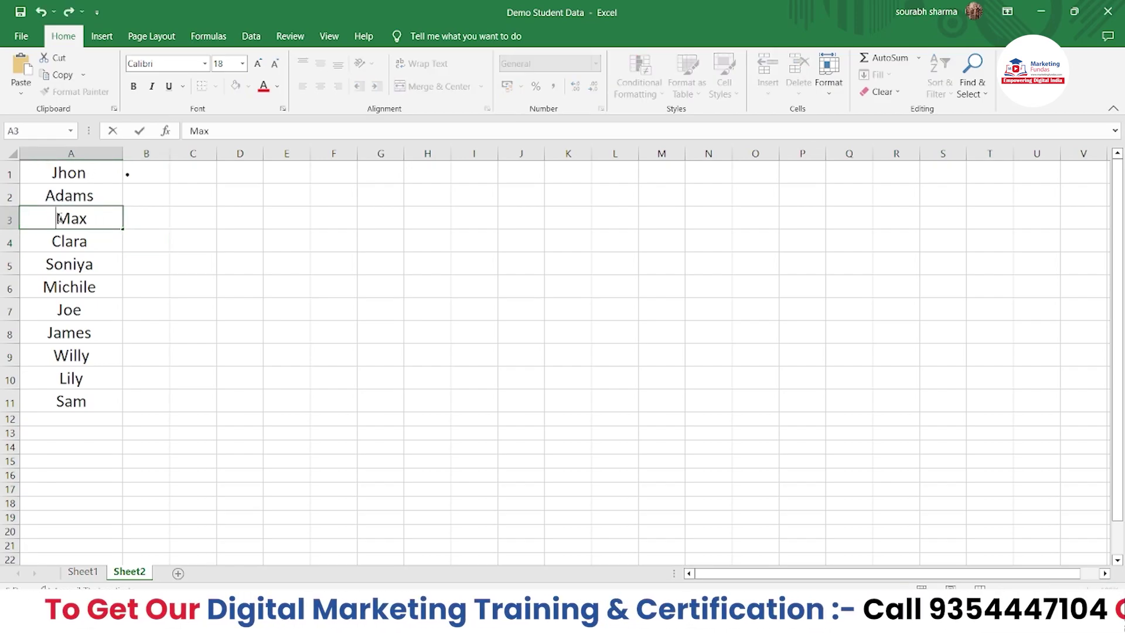
{"action": "left_click", "coordinate": [194, 218]}
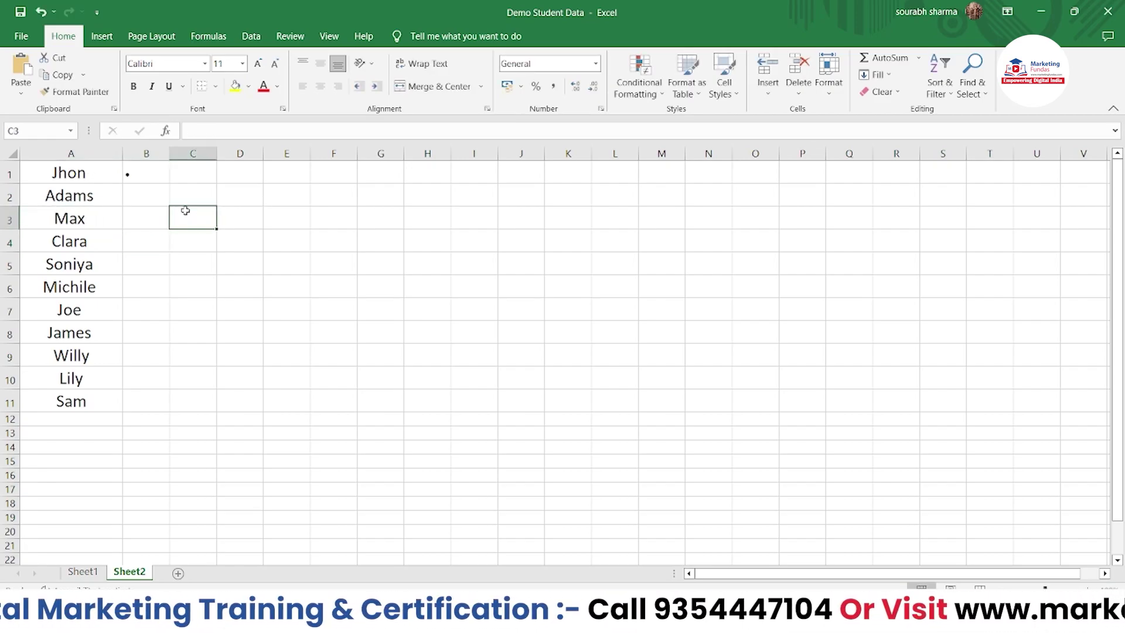
{"action": "double_click", "coordinate": [142, 171]}
{"action": "left_click", "coordinate": [176, 175]}
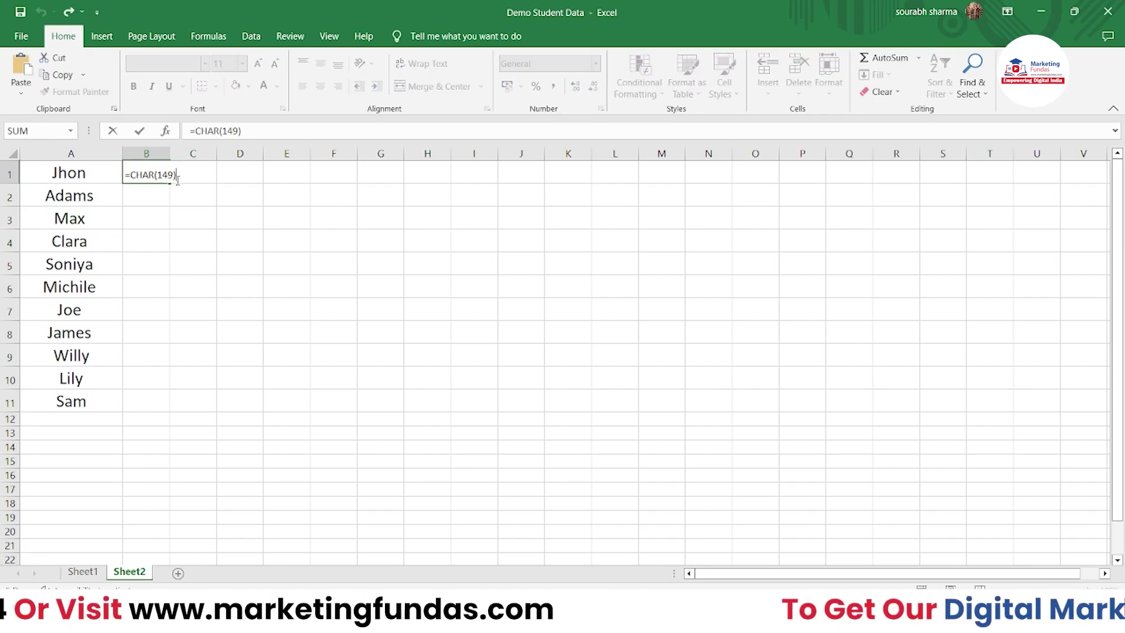
{"action": "type", "text": "&\""}
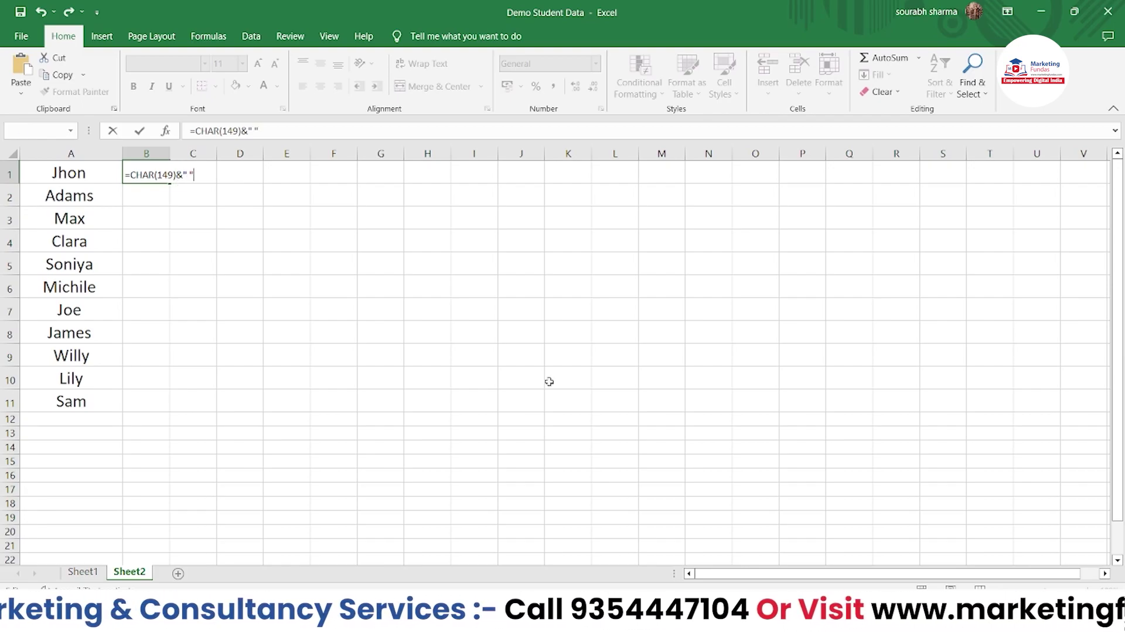
{"action": "type", "text": " \"&"}
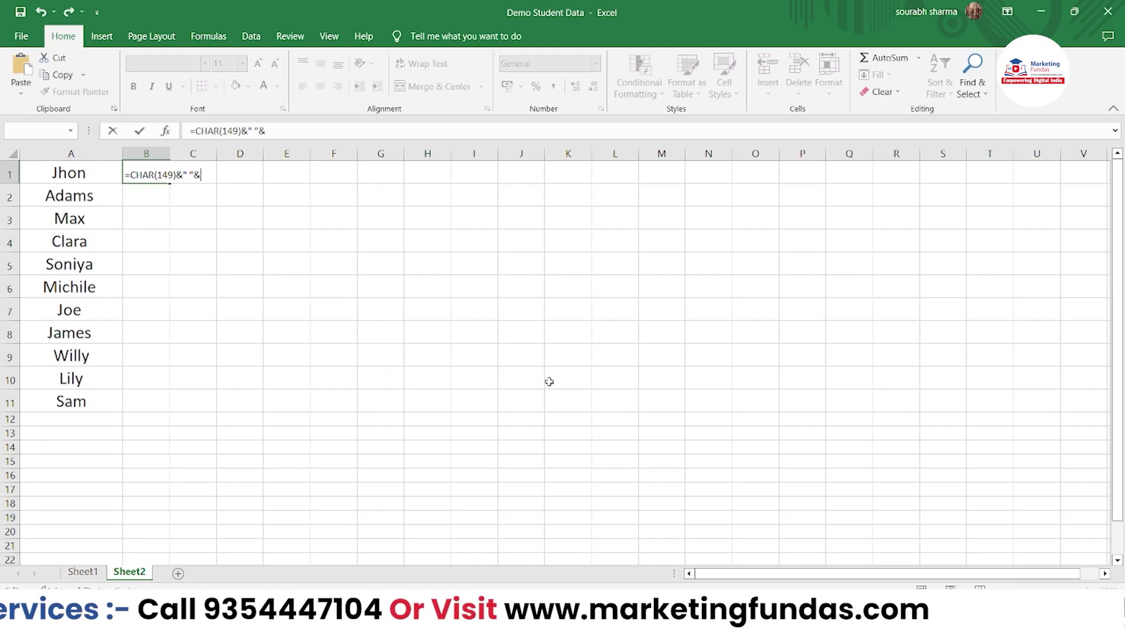
{"action": "left_click", "coordinate": [93, 177]}
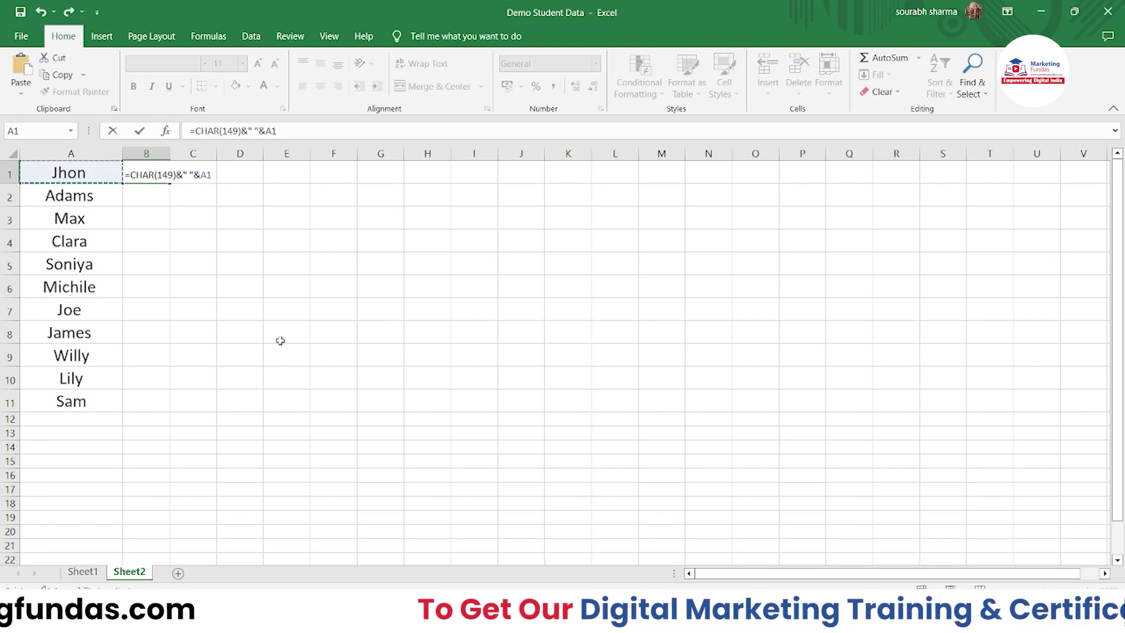
{"action": "key", "text": "Return"}
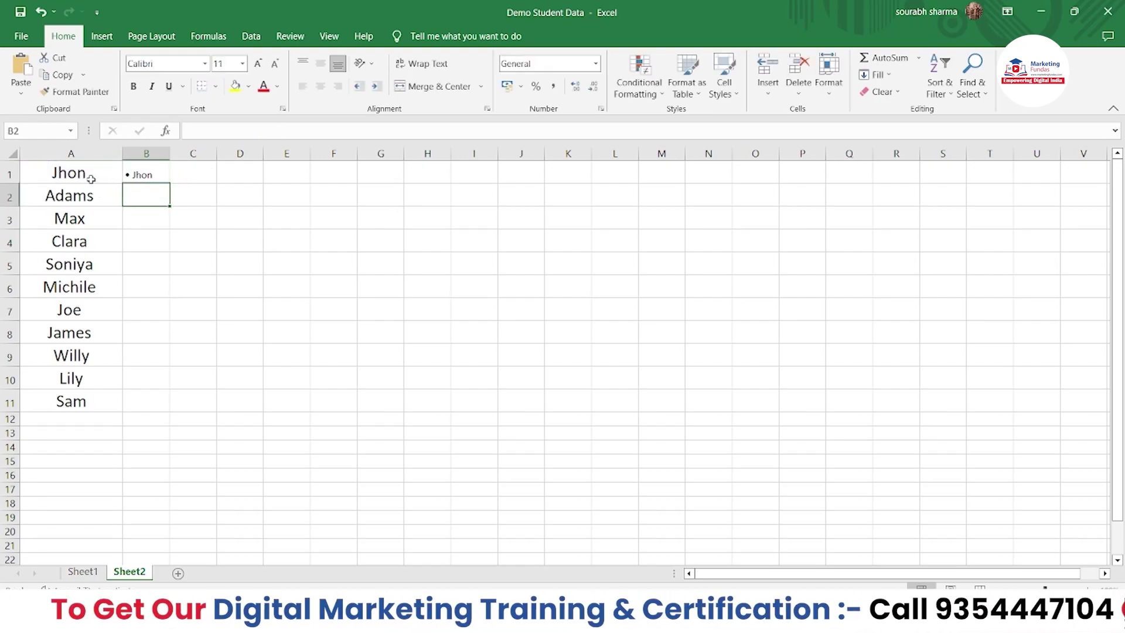
{"action": "left_click", "coordinate": [145, 174]}
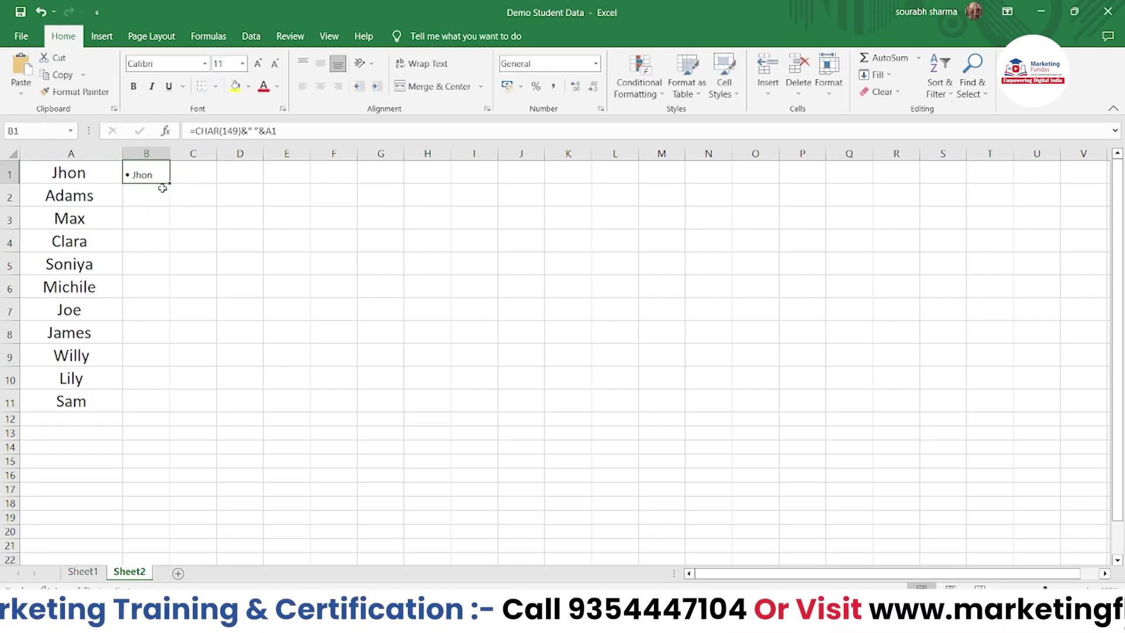
- Fill the =CHAR(149)&" "&A1 formula down B1:B11, from • Jhon to • Sam
{"action": "left_click_drag", "start_coordinate": [170, 202], "coordinate": [159, 414]}
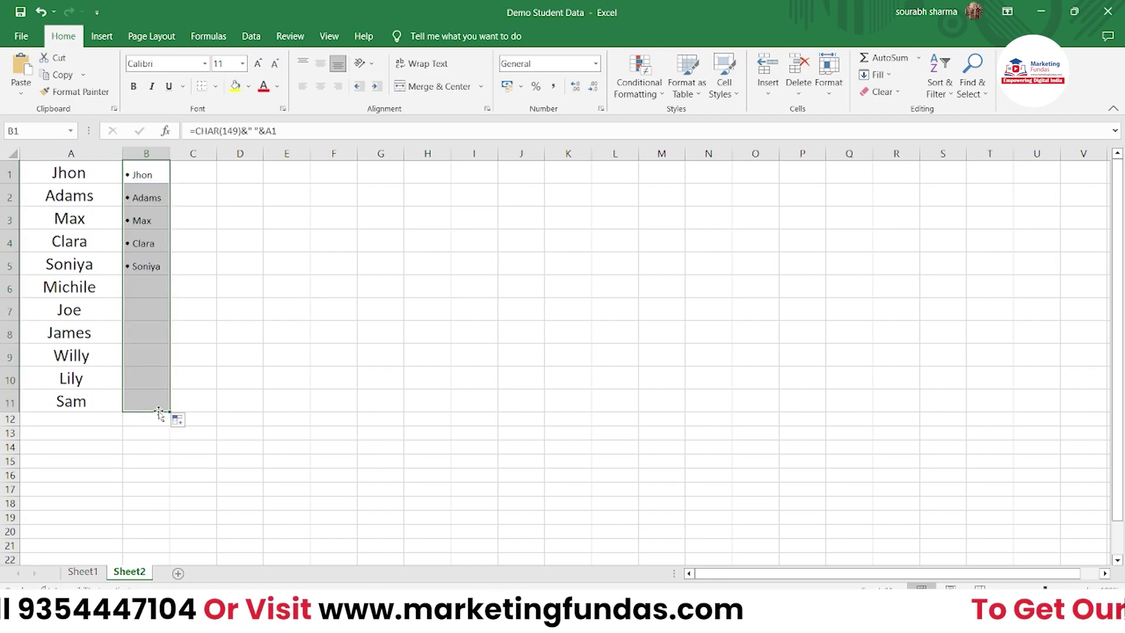
{"action": "left_click", "coordinate": [247, 375]}
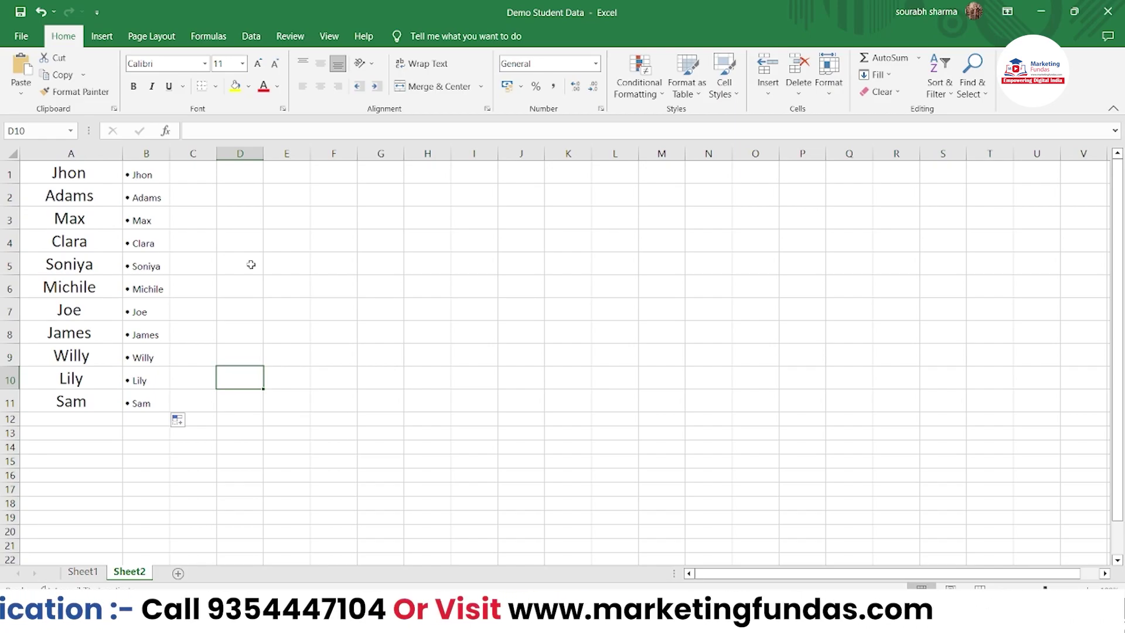
- Launch Word from Windows search, maximize it and scroll to the document's end
{"action": "key", "text": "super"}
{"action": "type", "text": "word"}
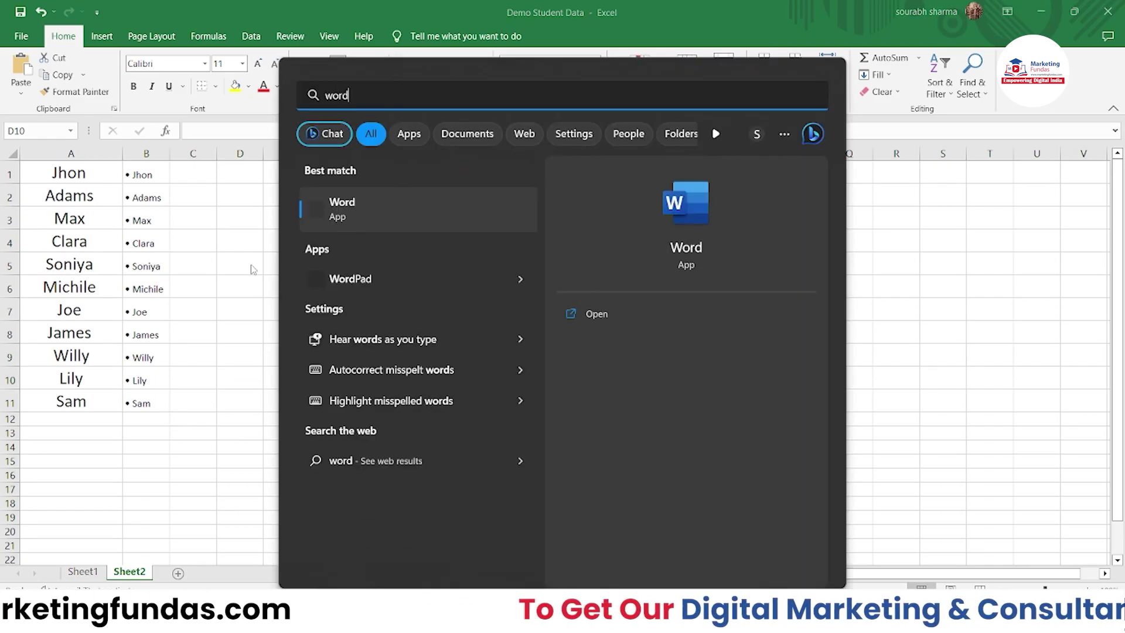
{"action": "key", "text": "Return"}
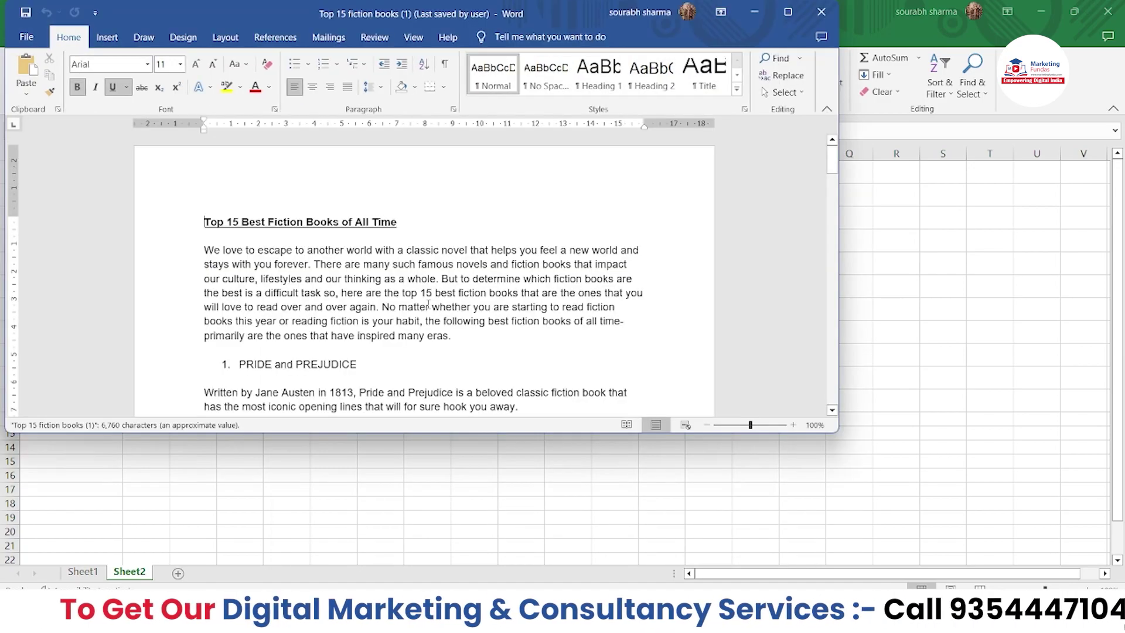
{"action": "left_click", "coordinate": [788, 11]}
{"action": "scroll", "coordinate": [657, 372], "scroll_direction": "down", "scroll_amount": 15}
{"action": "scroll", "coordinate": [657, 372], "scroll_direction": "down", "scroll_amount": 6}
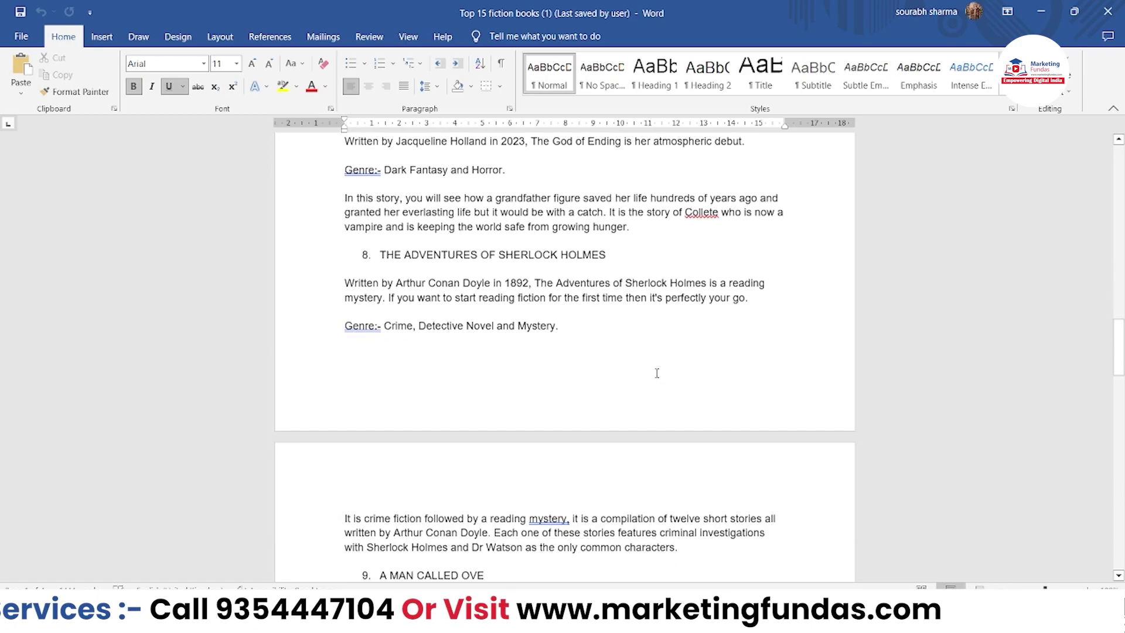
{"action": "scroll", "coordinate": [597, 432], "scroll_direction": "down", "scroll_amount": 15}
{"action": "scroll", "coordinate": [597, 432], "scroll_direction": "down", "scroll_amount": 15}
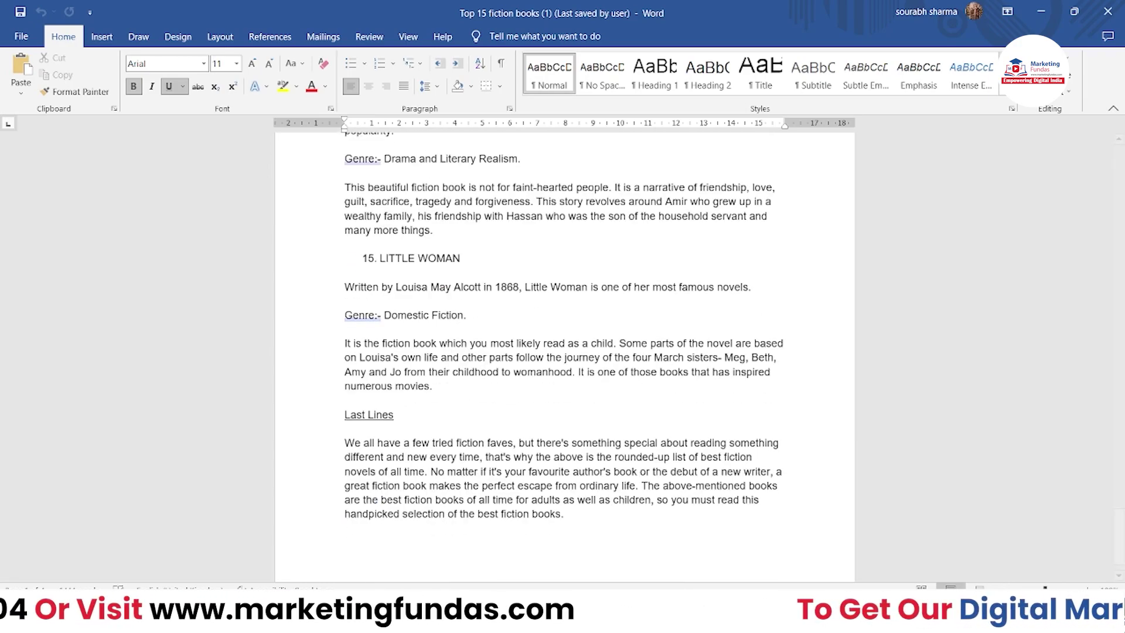
- Add a page break at the end and start a bulleted line reading asa
{"action": "left_click", "coordinate": [583, 487]}
{"action": "key", "text": "Return"}
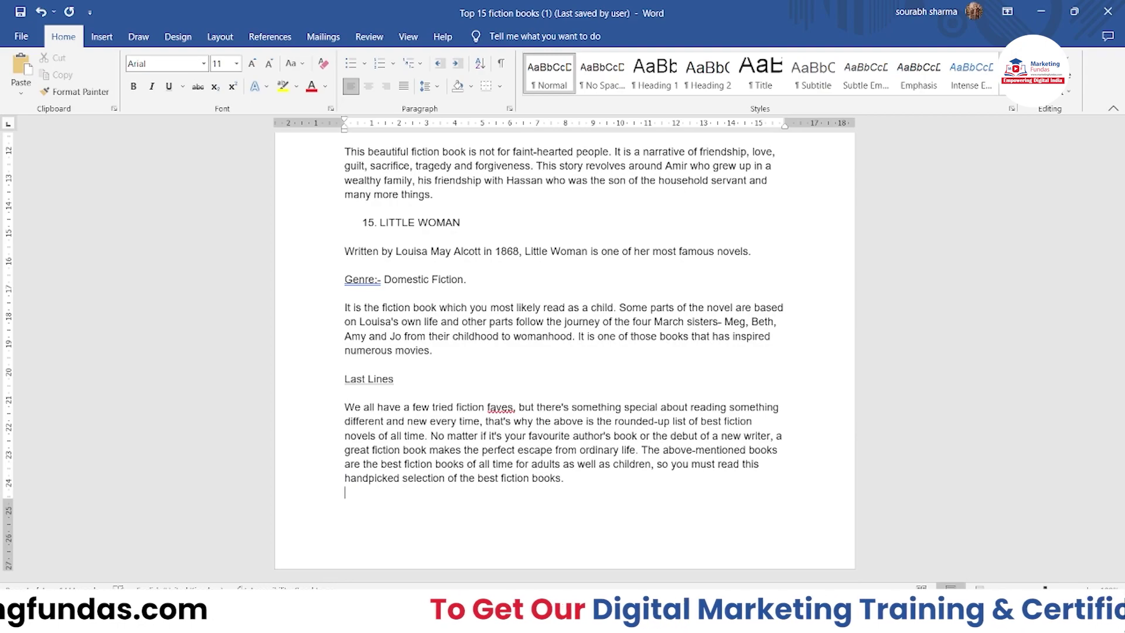
{"action": "key", "text": "ctrl+Return"}
{"action": "left_click", "coordinate": [350, 63]}
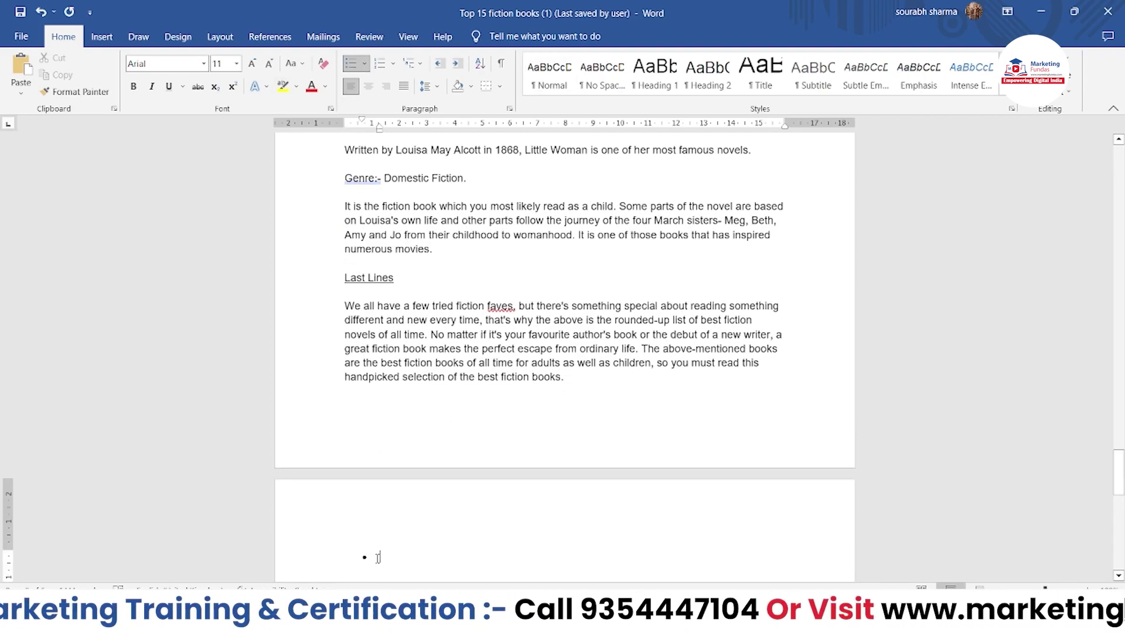
{"action": "type", "text": "asa"}
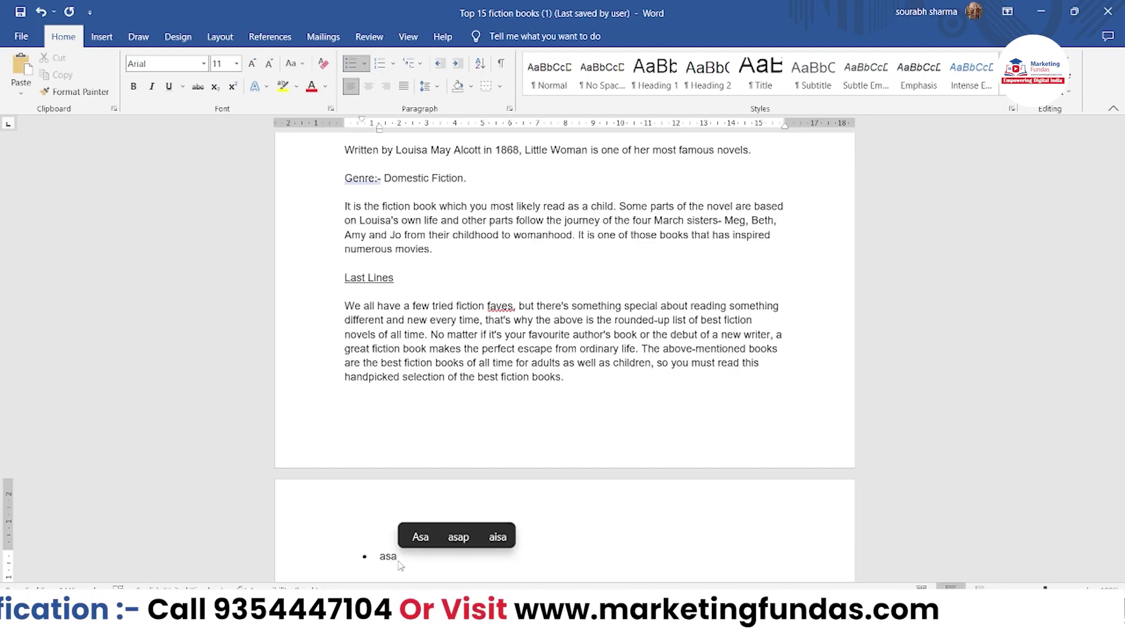
{"action": "scroll", "coordinate": [421, 367], "scroll_direction": "down", "scroll_amount": 5}
- Paste the bulleted text from Word into Excel cell F5
{"action": "key", "text": "alt+Tab"}
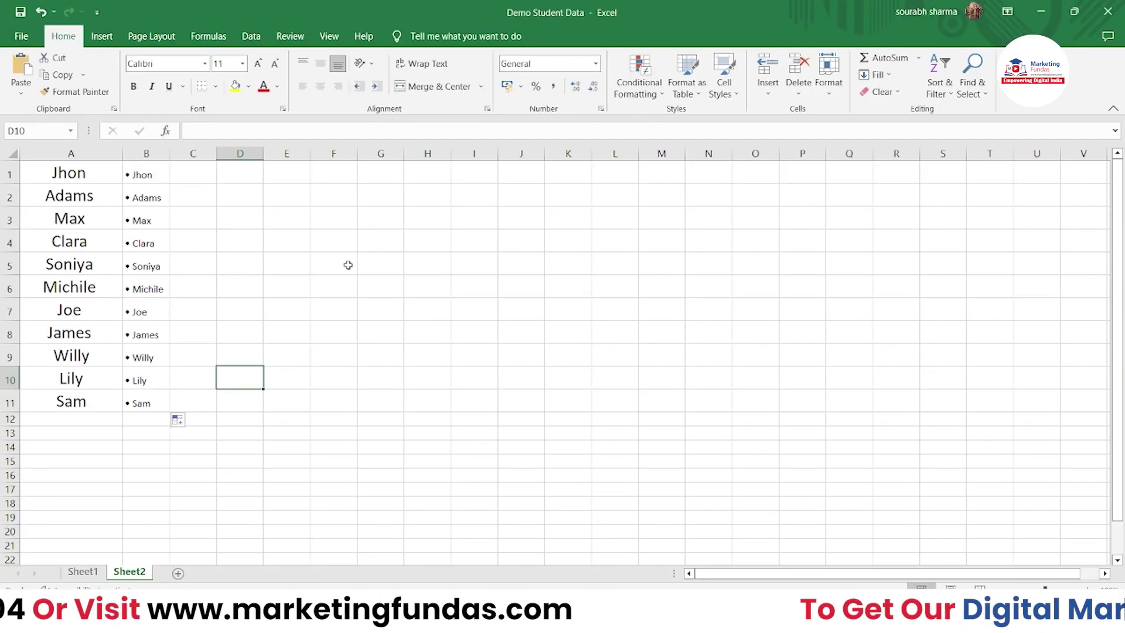
{"action": "left_click", "coordinate": [339, 266]}
{"action": "key", "text": "ctrl+v"}
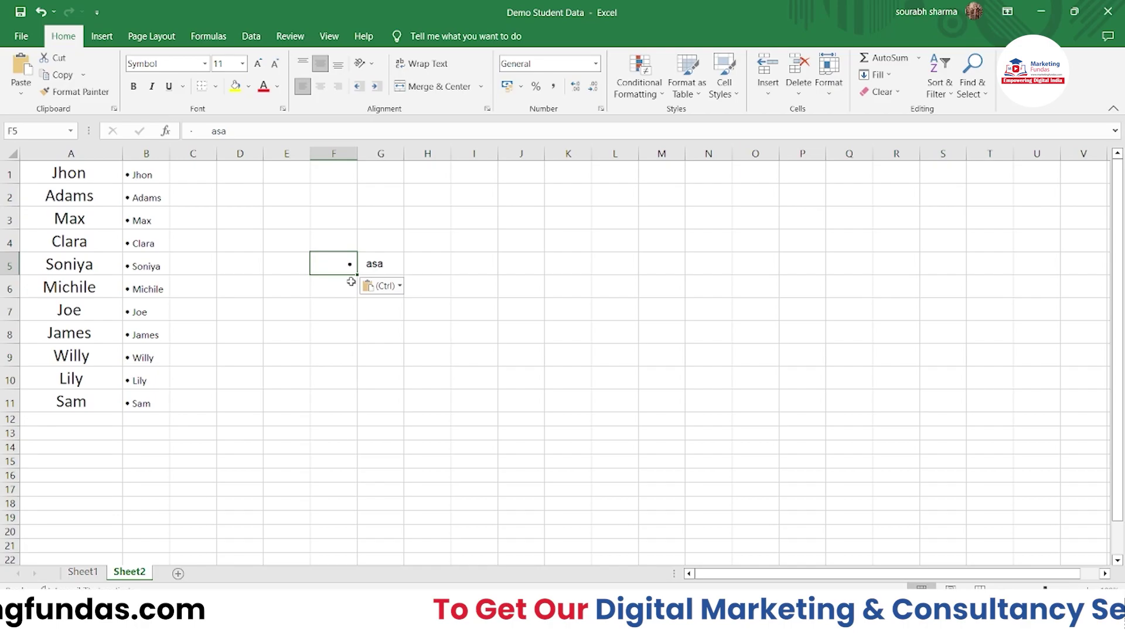
{"action": "left_click", "coordinate": [338, 286]}
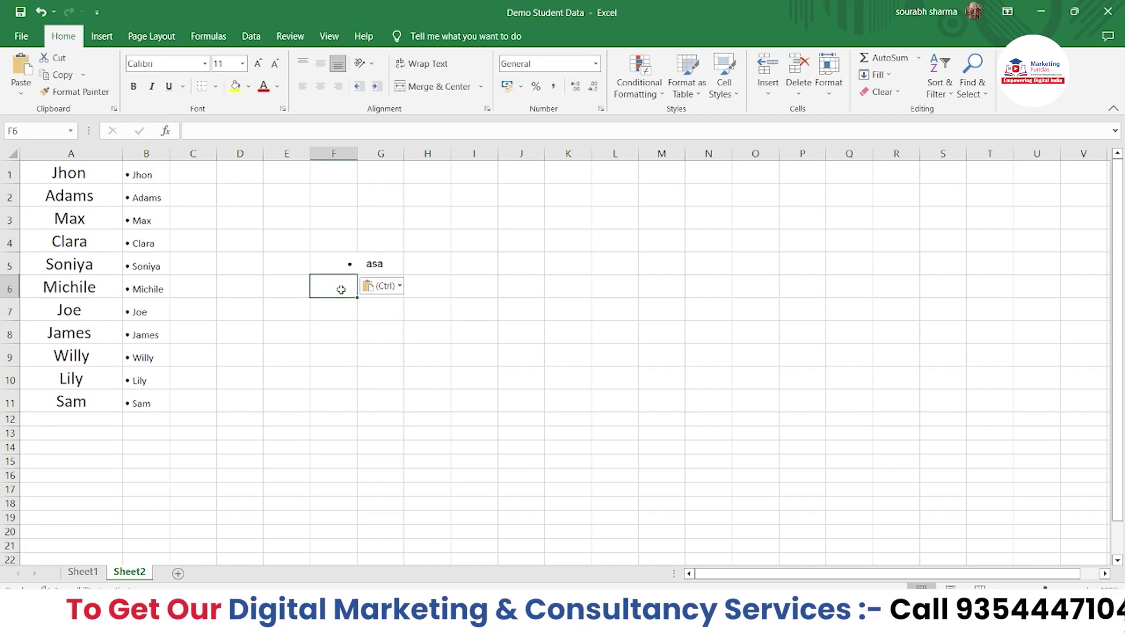
{"action": "left_click", "coordinate": [349, 267]}
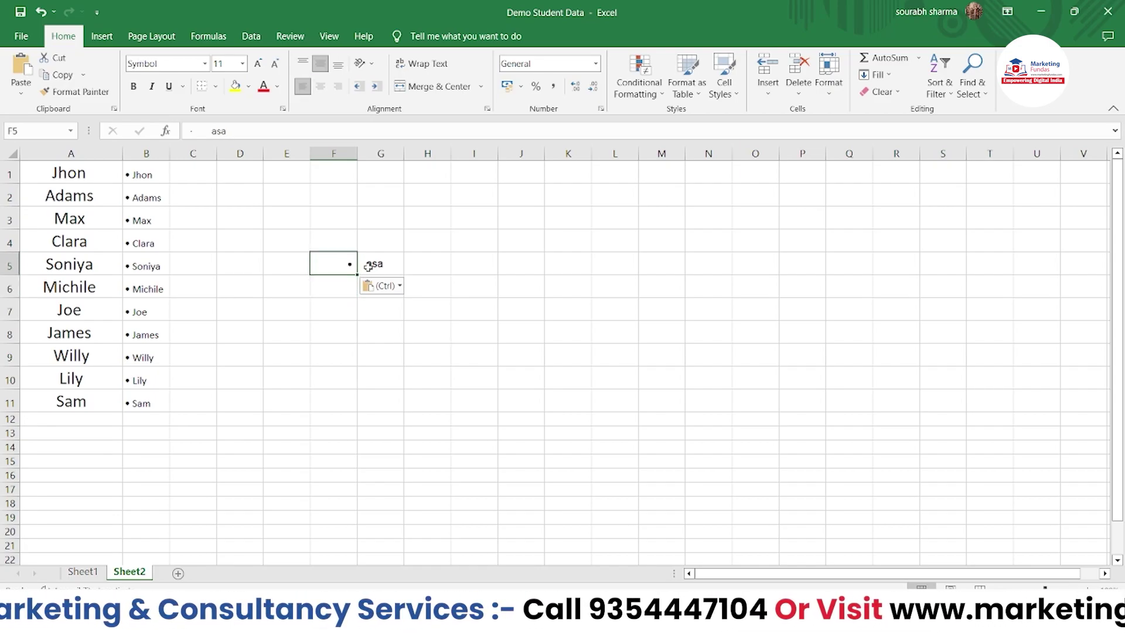
{"action": "double_click", "coordinate": [352, 266]}
{"action": "double_click", "coordinate": [350, 265]}
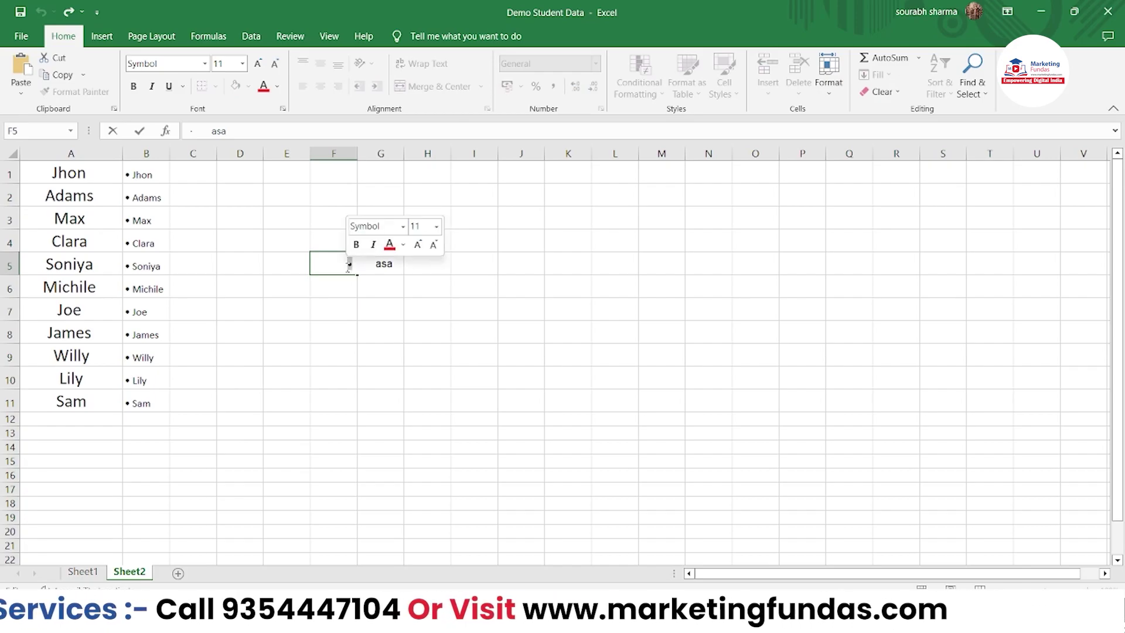
- Paste the copied bullet into cells C1 and C2
{"action": "left_click", "coordinate": [192, 177]}
{"action": "type", "text": "·"}
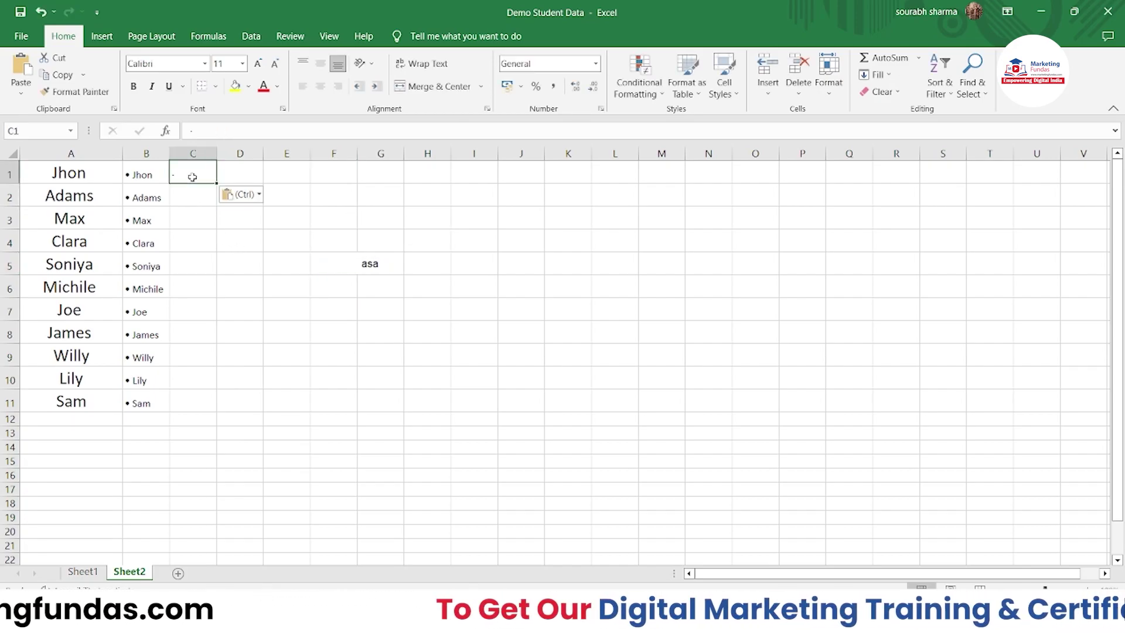
{"action": "left_click", "coordinate": [193, 201]}
{"action": "key", "text": "ctrl"}
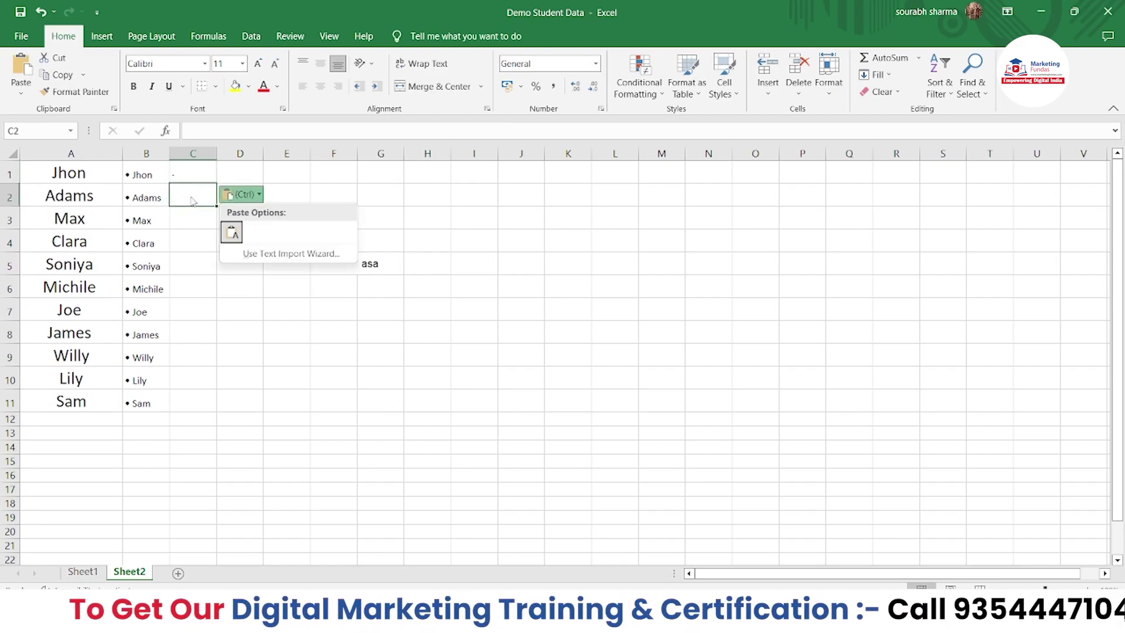
{"action": "left_click", "coordinate": [191, 201]}
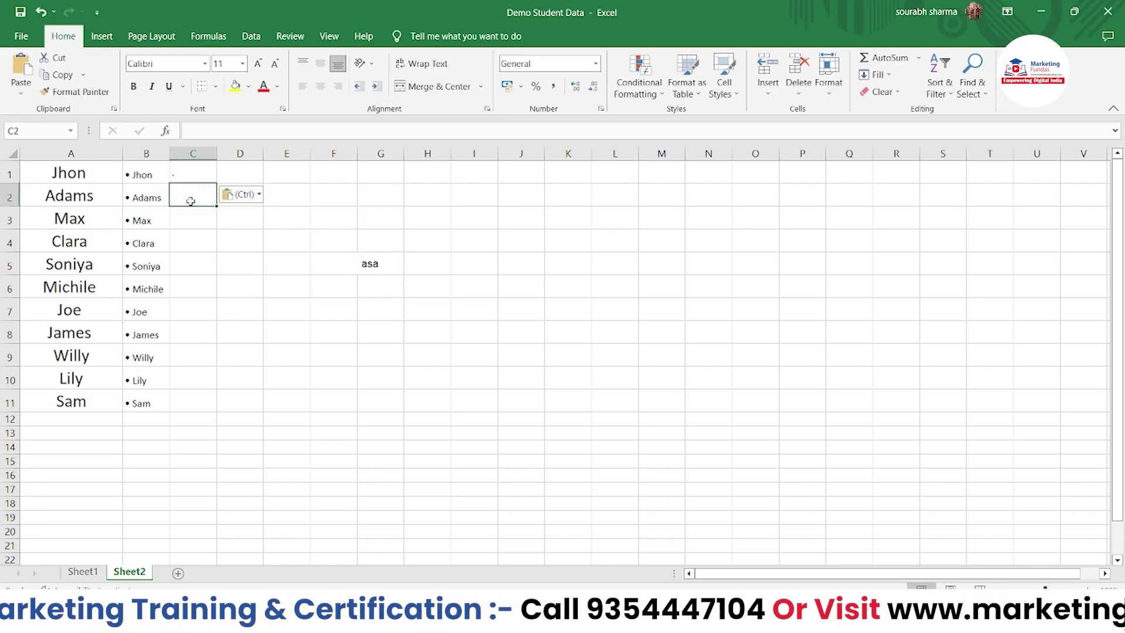
{"action": "type", "text": "·"}
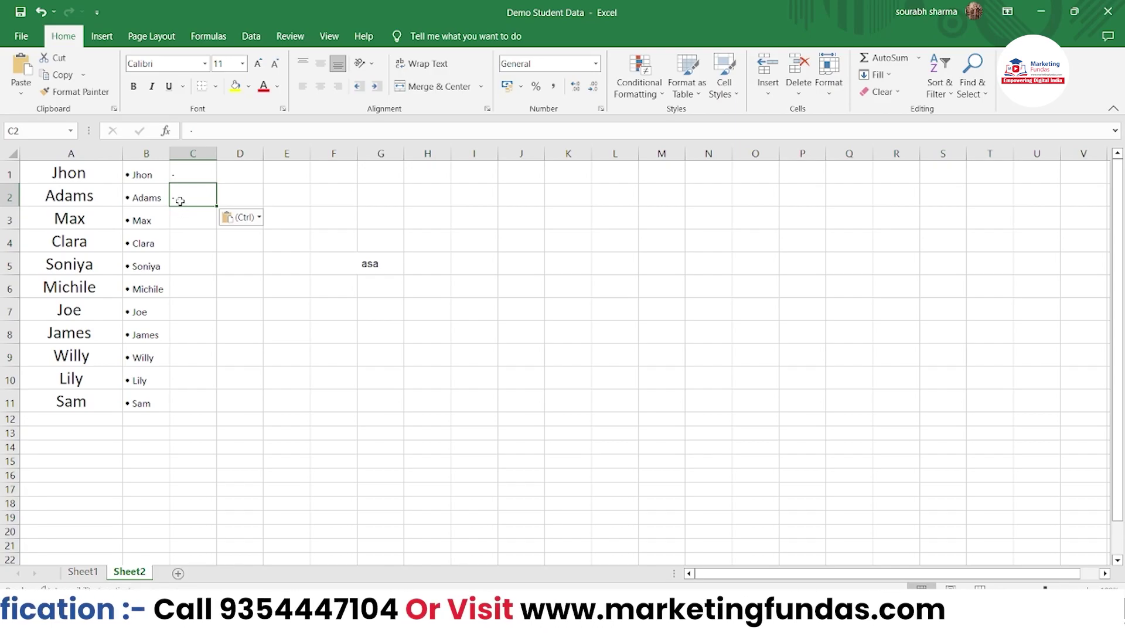
- Enlarge the bullet in C2 to 22 pt
{"action": "double_click", "coordinate": [180, 201]}
{"action": "double_click", "coordinate": [172, 198]}
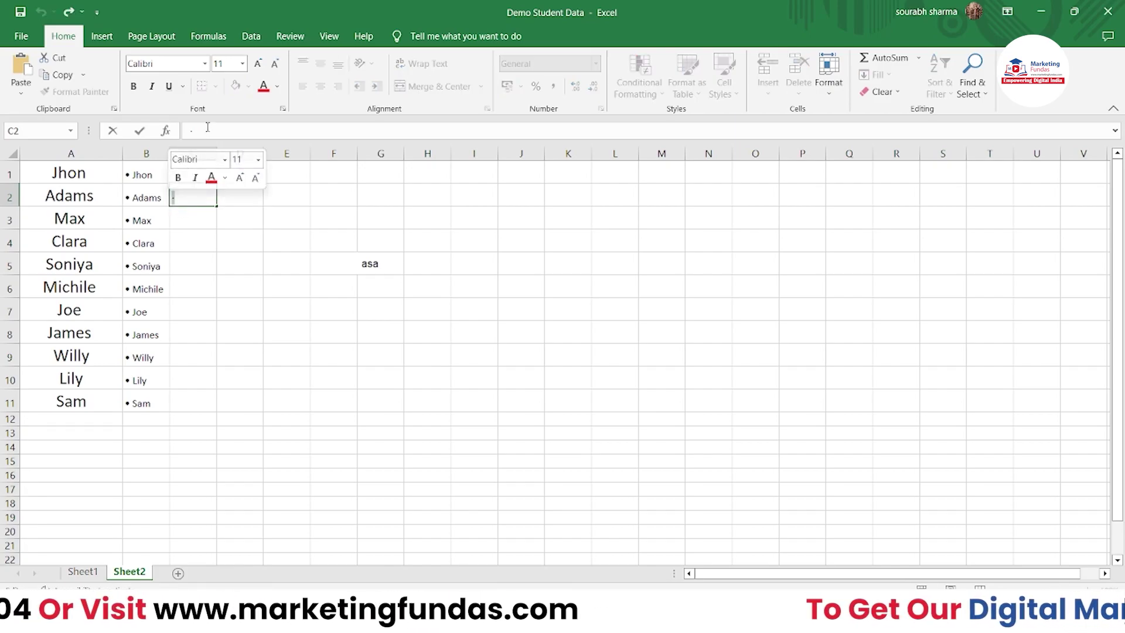
{"action": "left_click", "coordinate": [257, 63]}
{"action": "left_click", "coordinate": [257, 63]}
{"action": "left_click", "coordinate": [257, 63]}
{"action": "left_click", "coordinate": [257, 64]}
{"action": "left_click", "coordinate": [257, 63]}
{"action": "left_click", "coordinate": [257, 63]}
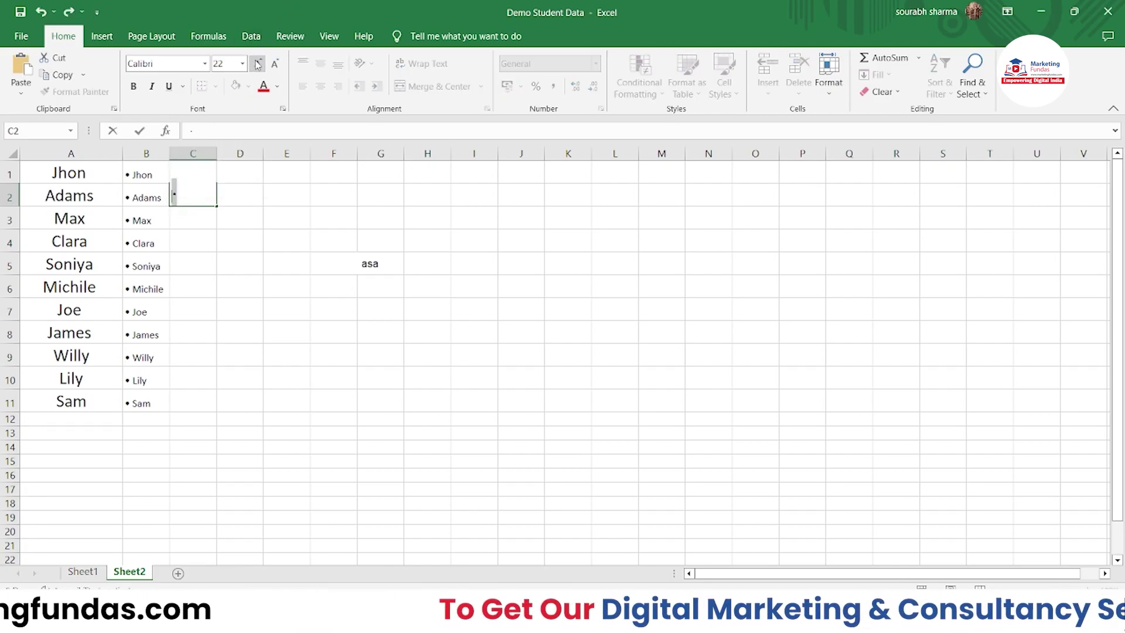
{"action": "left_click", "coordinate": [272, 326]}
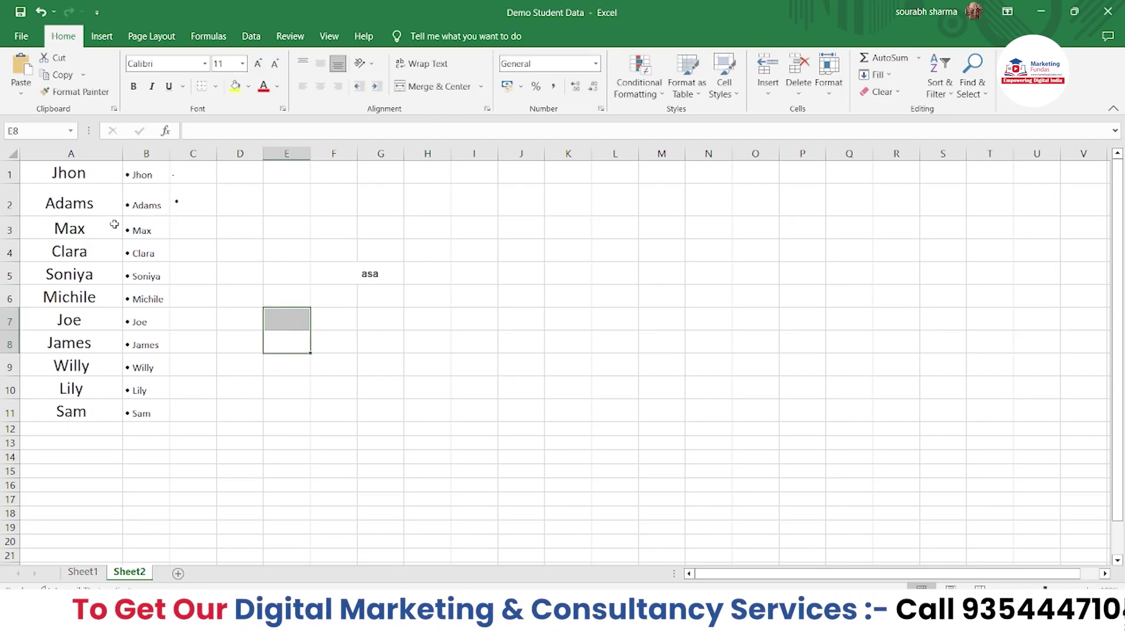